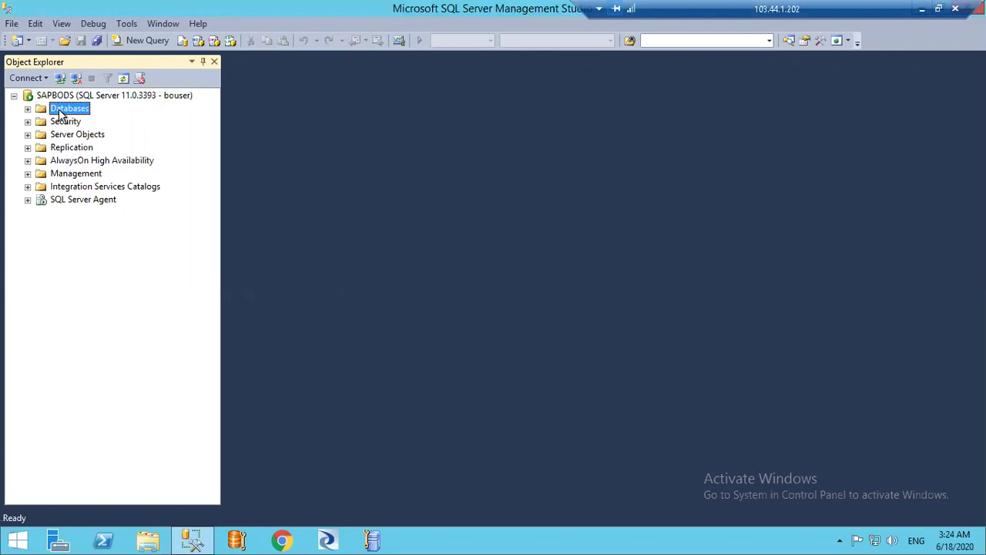
# From the Databases folder, create a new database named Training_TestSQLDB with default settings
pyautogui.rightClick(62, 112)
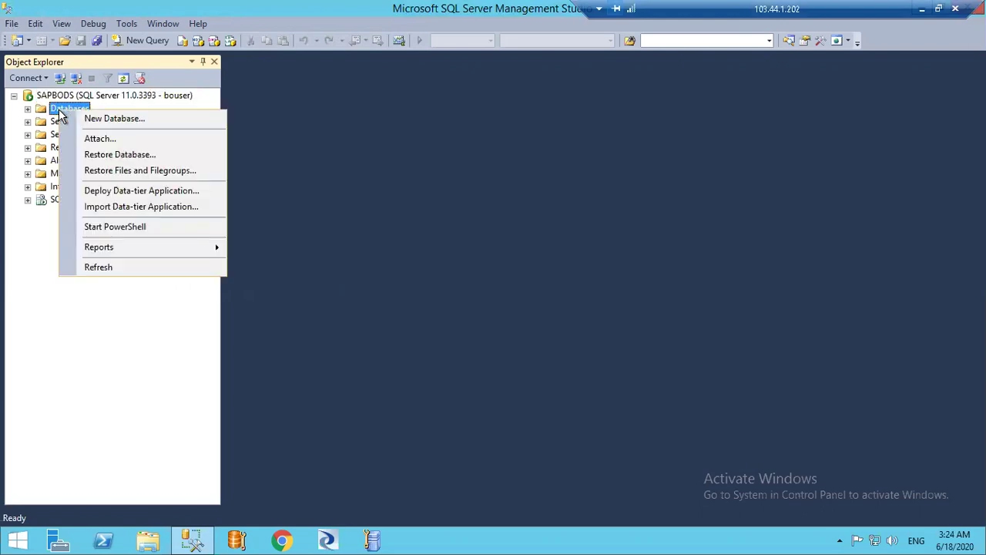
pyautogui.click(112, 120)
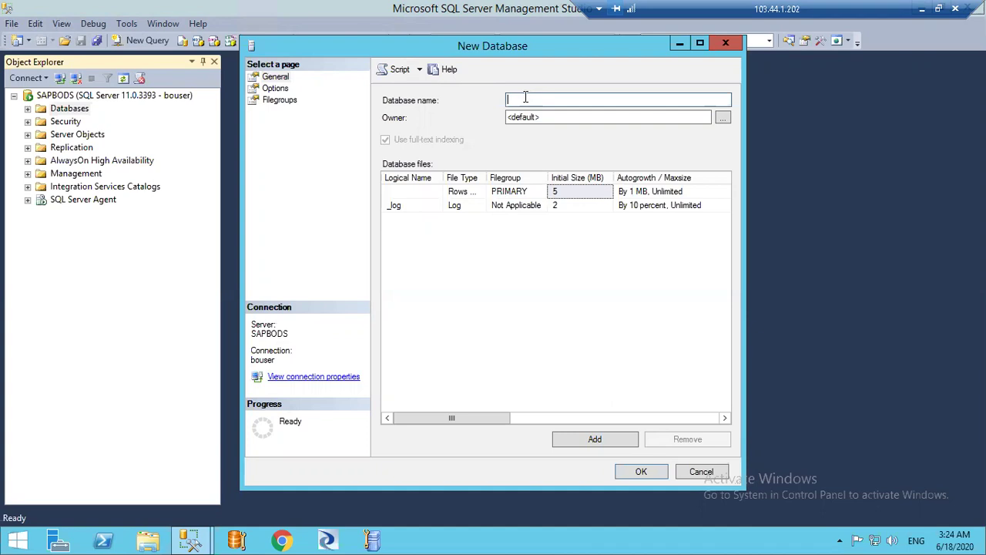
pyautogui.write('Training_test')
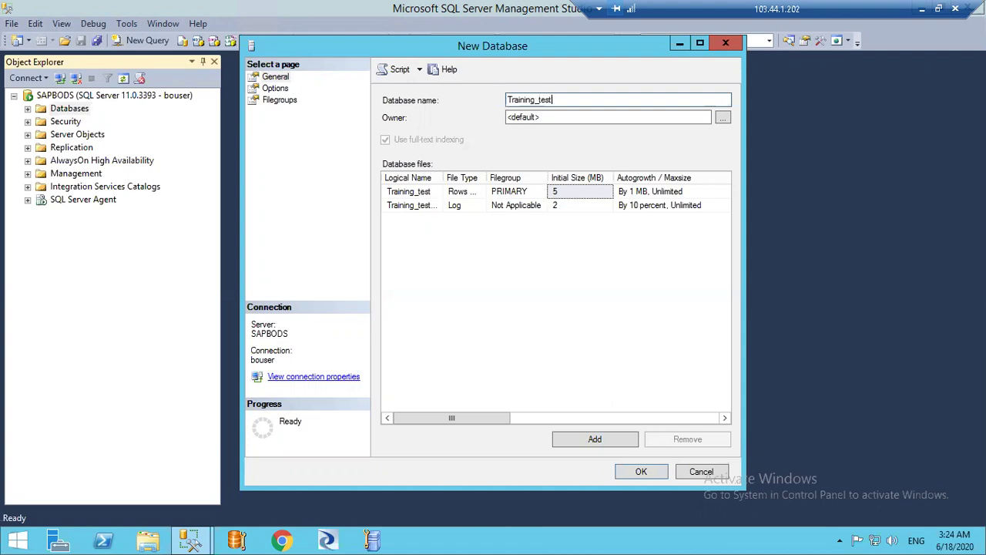
pyautogui.press('BackSpace')
pyautogui.press('BackSpace')
pyautogui.press('BackSpace')
pyautogui.press('BackSpace')
pyautogui.write('Test')
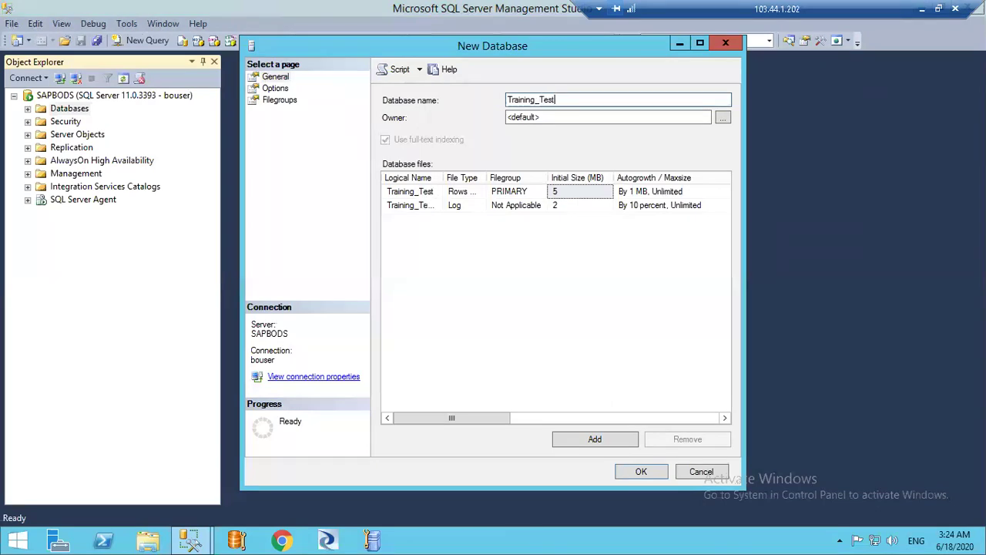
pyautogui.write('SQLDB')
pyautogui.click(634, 468)
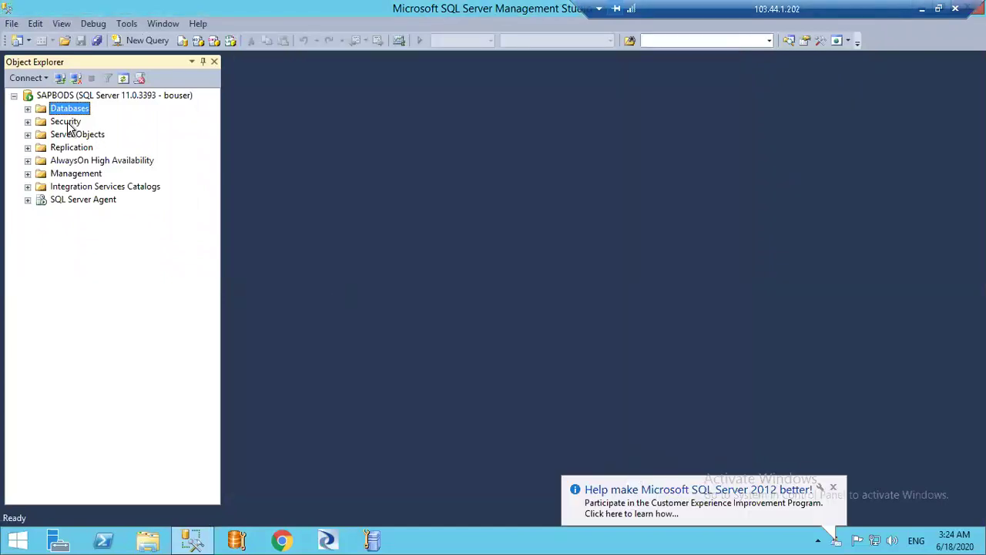
pyautogui.click(28, 109)
pyautogui.moveTo(217, 196); pyautogui.dragTo(218, 302)
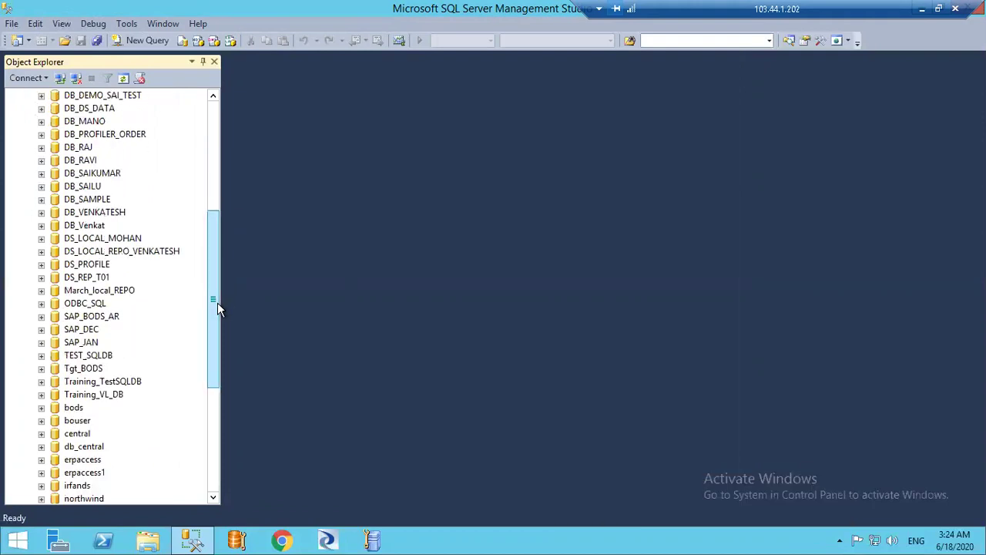
pyautogui.click(41, 382)
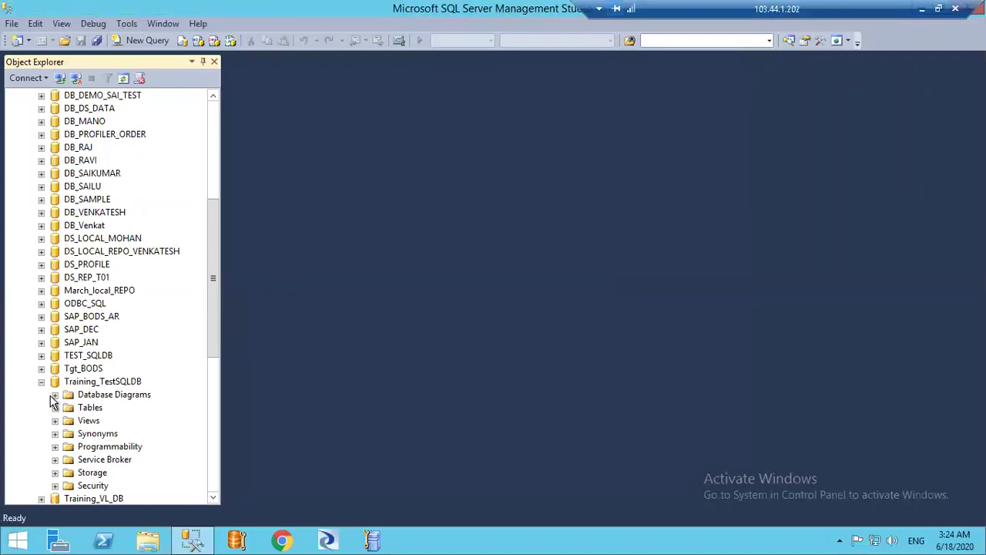
pyautogui.click(55, 395)
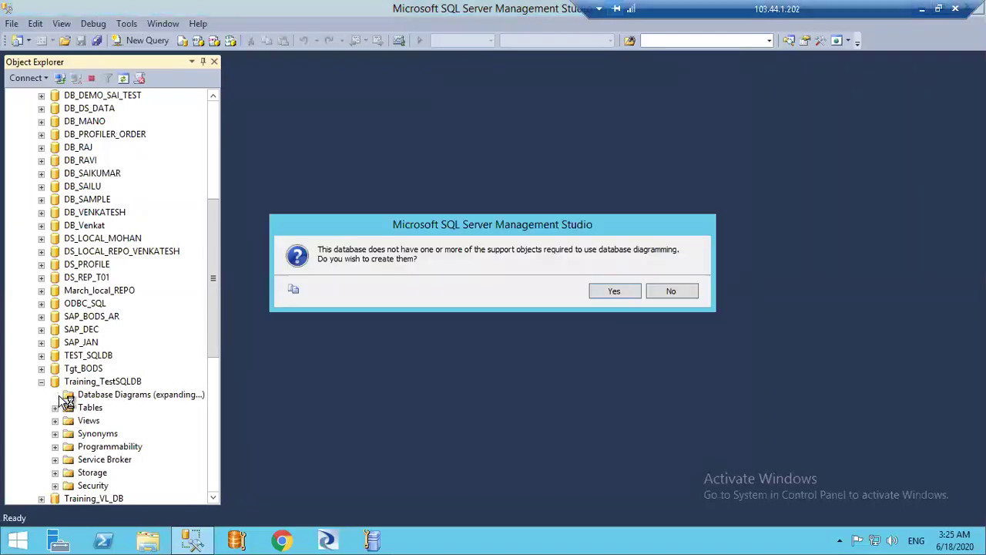
pyautogui.click(695, 295)
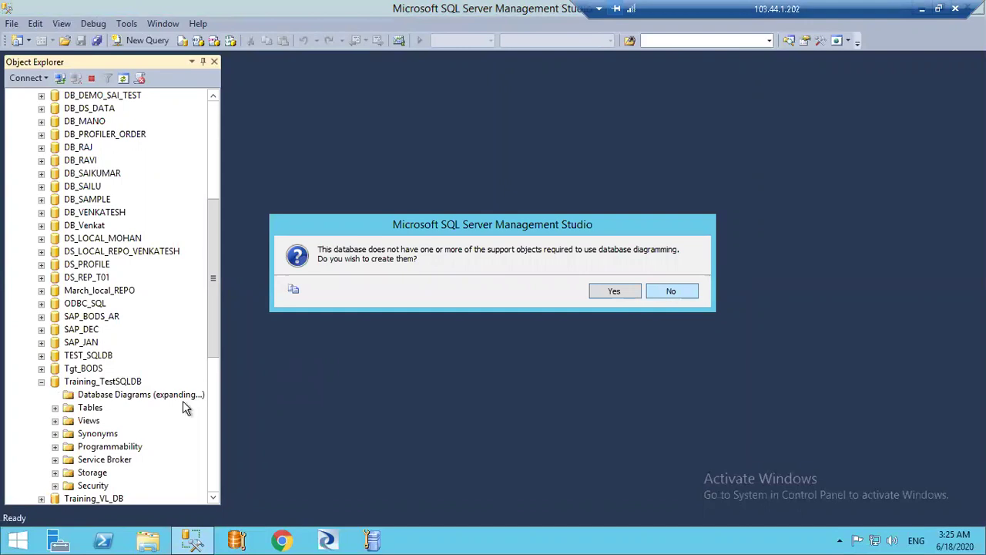
pyautogui.click(55, 408)
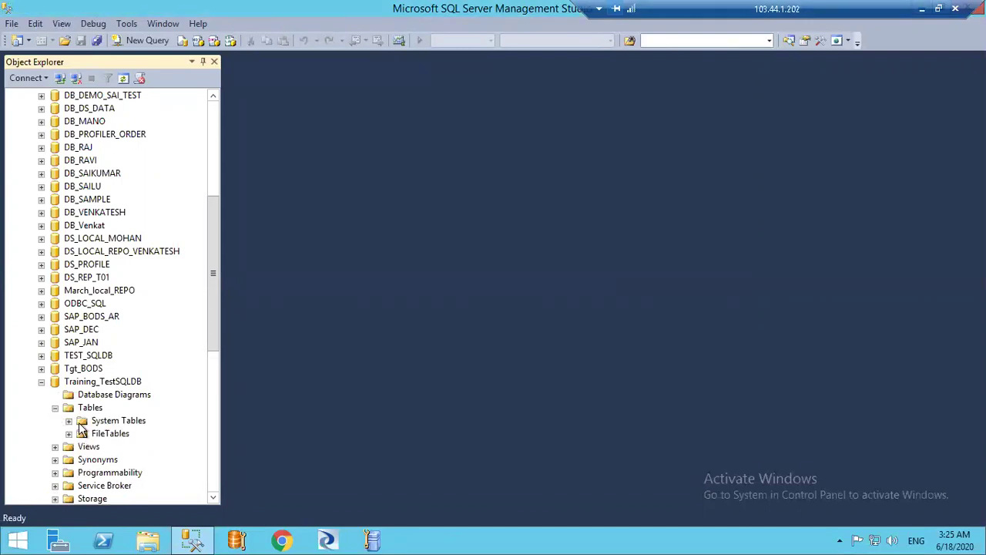
pyautogui.click(69, 420)
pyautogui.click(69, 434)
pyautogui.moveTo(215, 331); pyautogui.dragTo(221, 178)
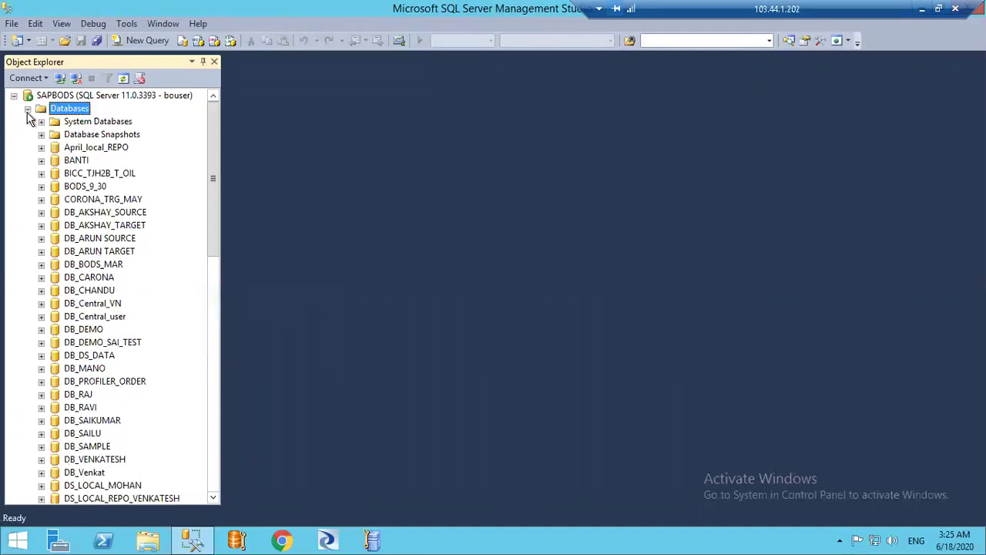
pyautogui.click(28, 108)
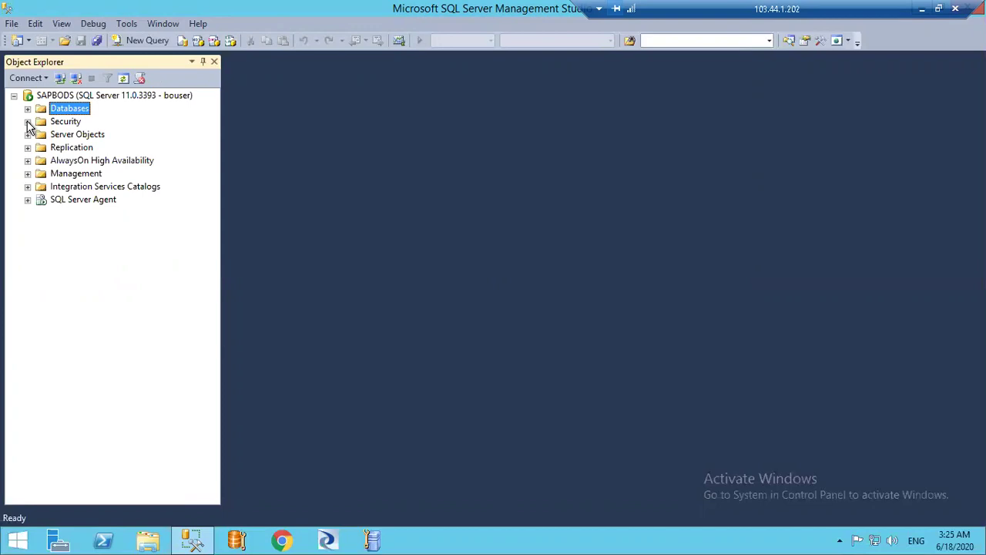
# Start a new login under Security > Logins and name it Training_UserID
pyautogui.click(28, 122)
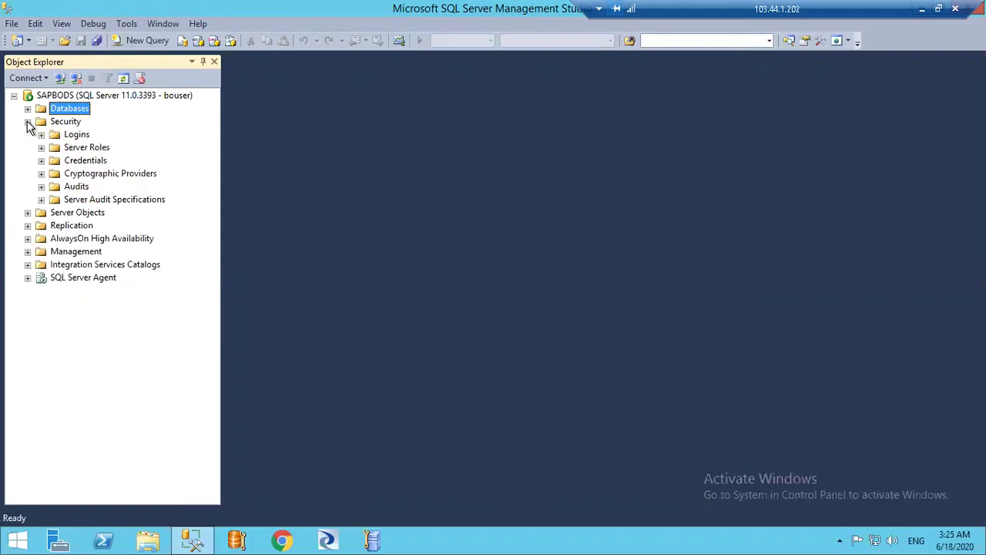
pyautogui.click(75, 136)
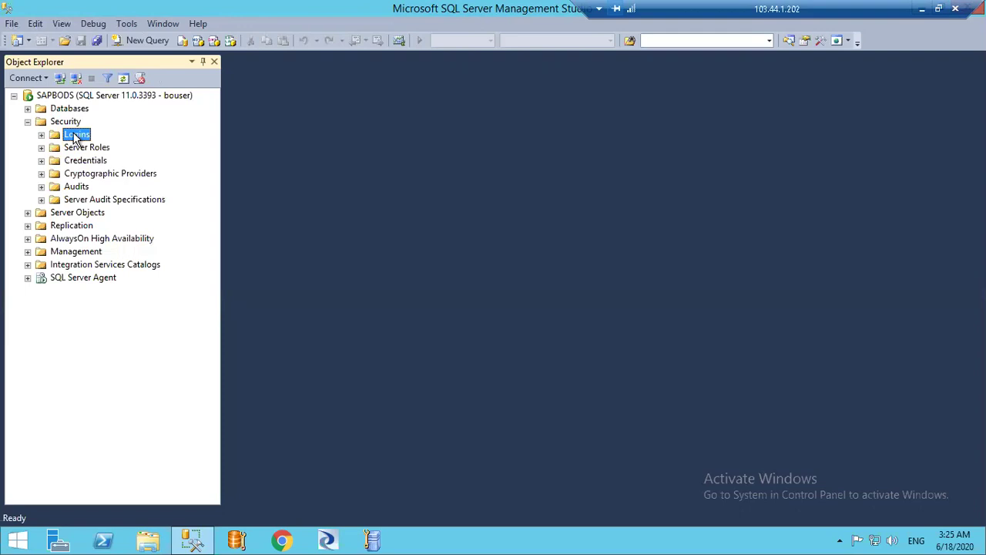
pyautogui.rightClick(75, 137)
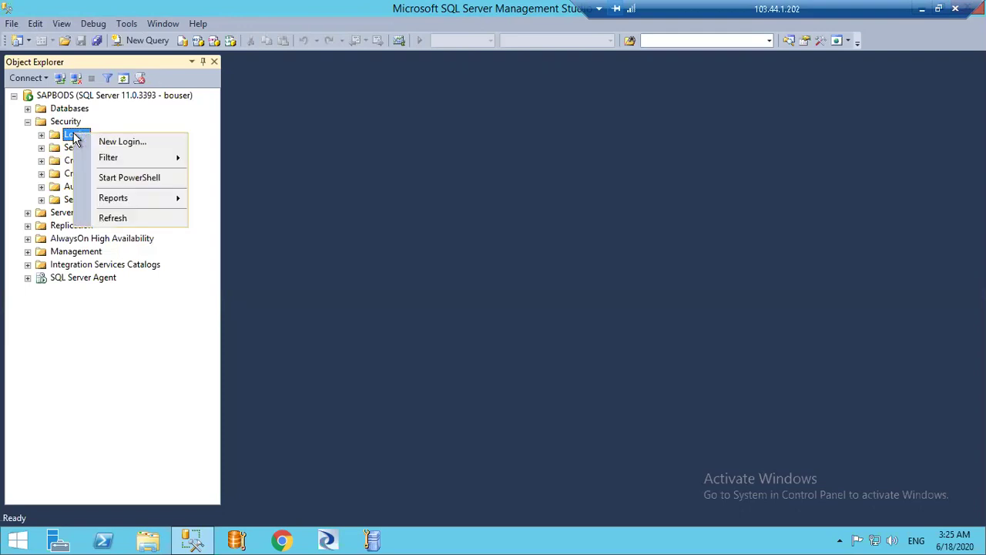
pyautogui.click(123, 142)
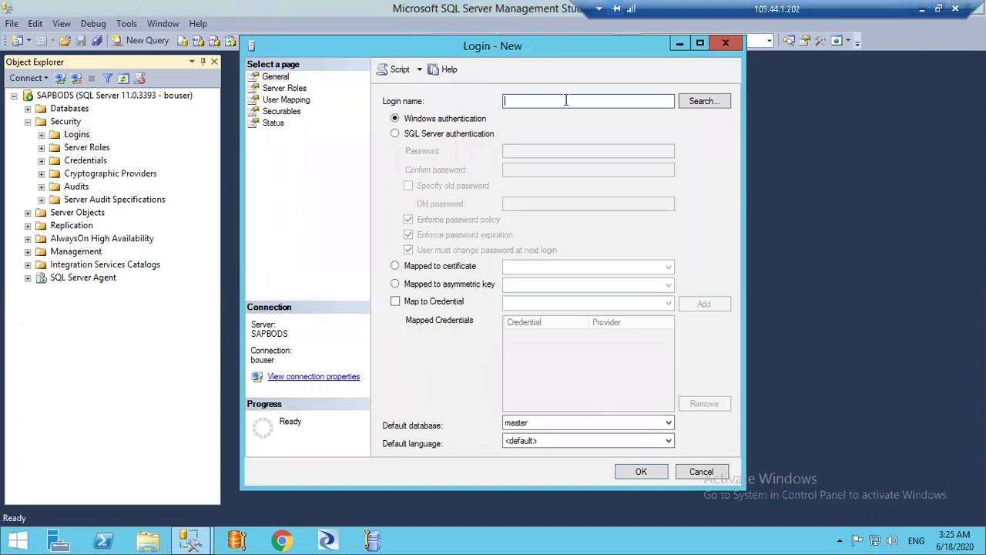
pyautogui.write('Training_UserID')
# Use SQL Server authentication with a confirmed password, no password policy, and create the login
pyautogui.click(396, 134)
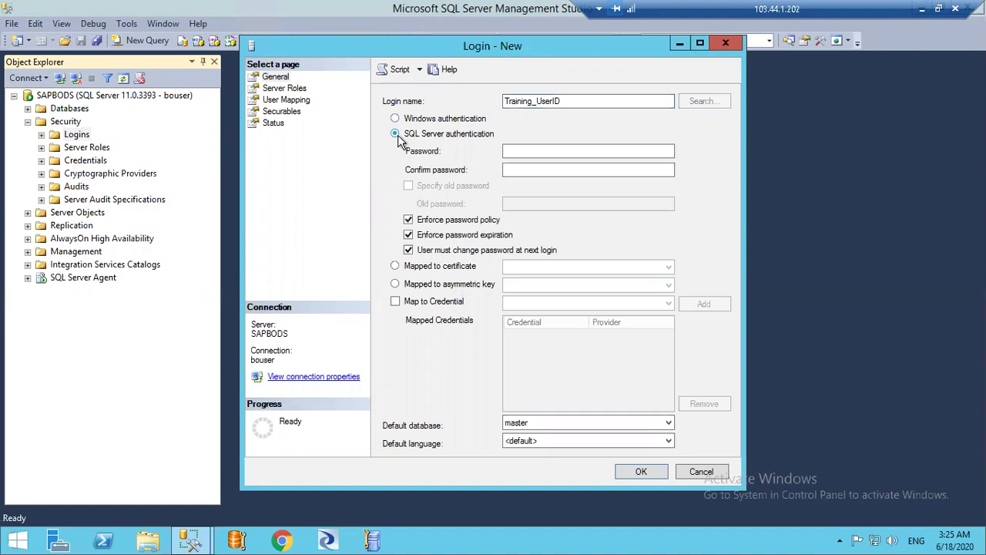
pyautogui.click(536, 150)
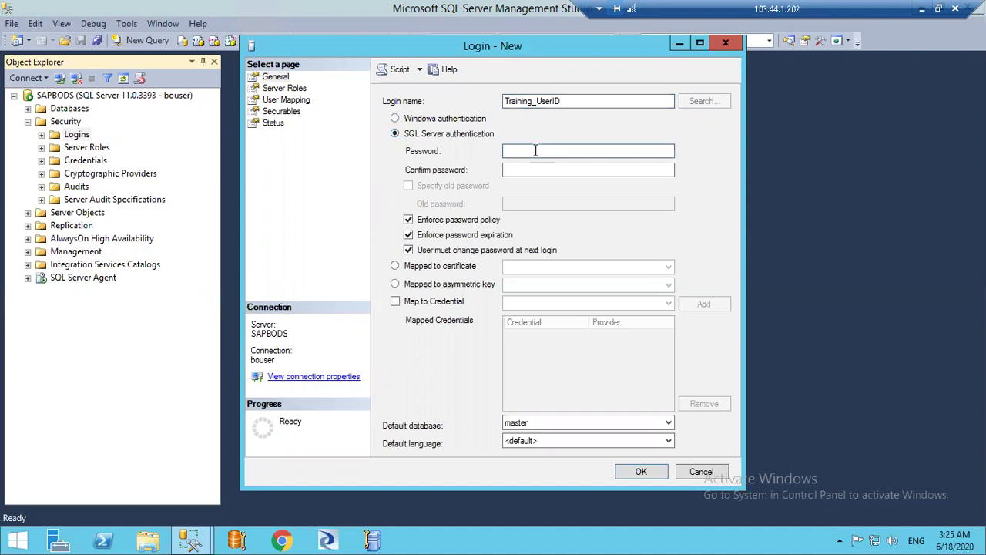
pyautogui.write('*******')
pyautogui.click(563, 170)
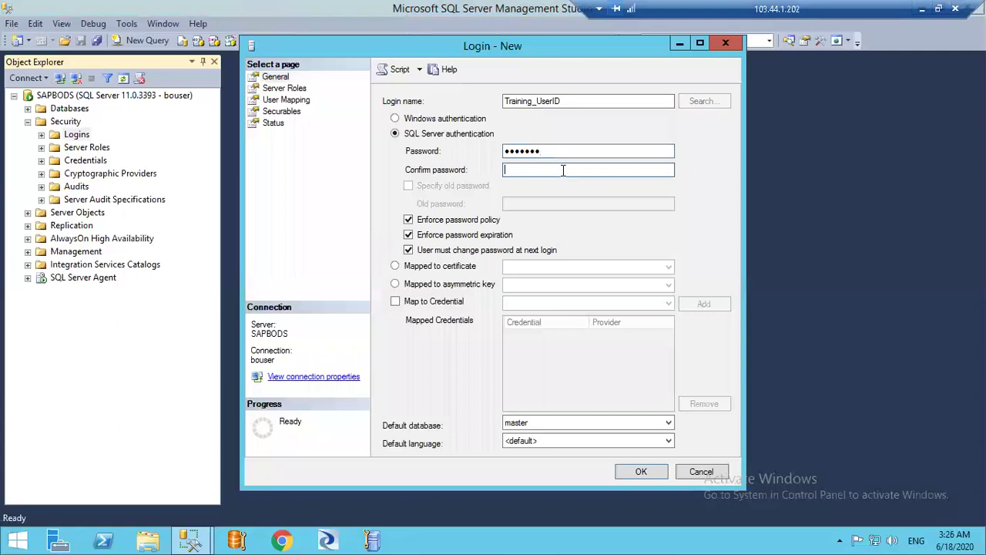
pyautogui.write('*******')
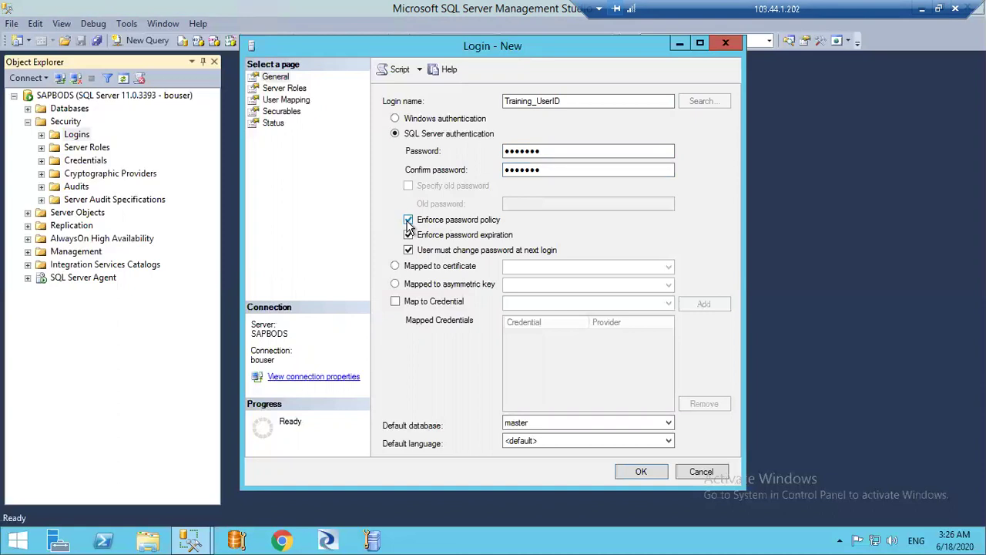
pyautogui.click(409, 220)
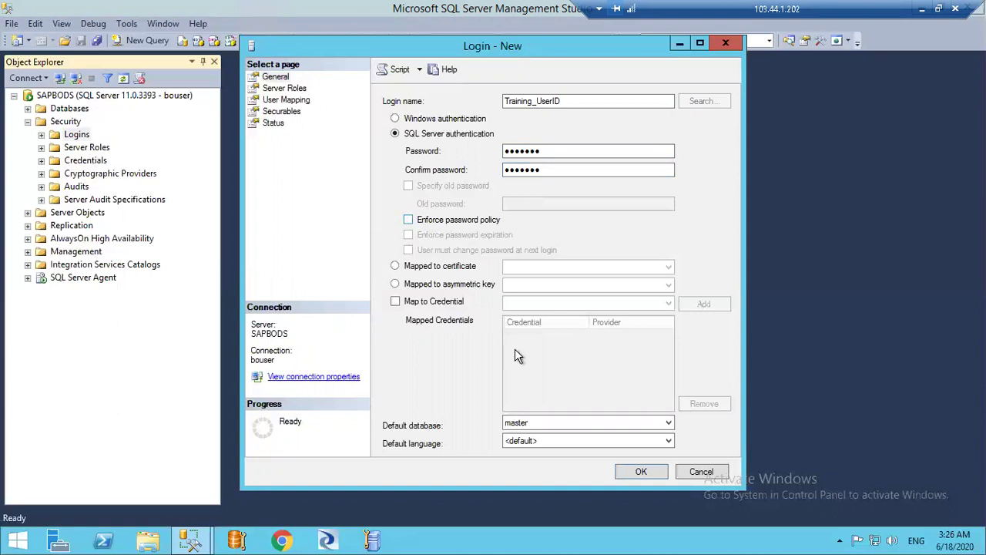
pyautogui.click(636, 473)
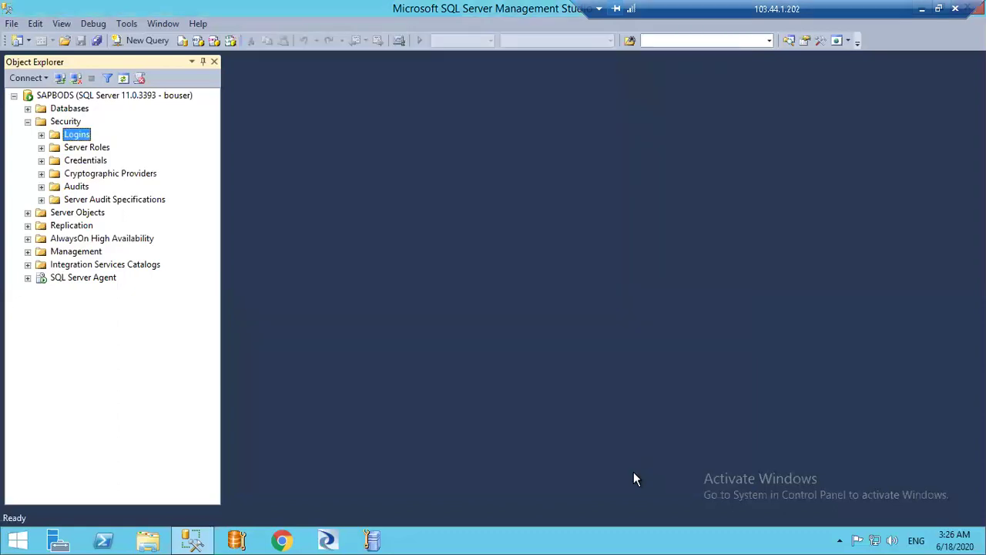
# In Training_UserID's User Mapping, tick Training_TestSQLDB and the db_owner role, then save
pyautogui.click(41, 135)
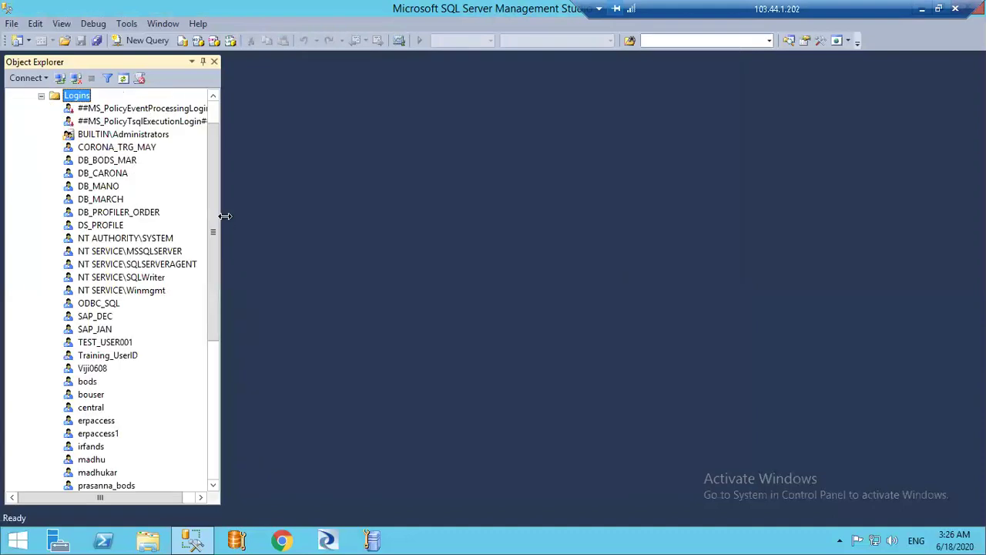
pyautogui.click(114, 356)
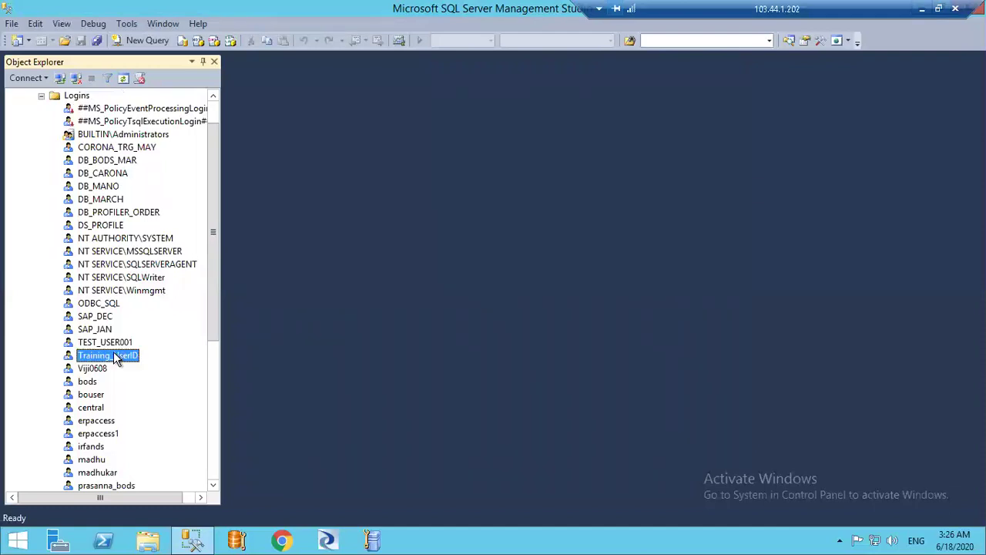
pyautogui.doubleClick(114, 356)
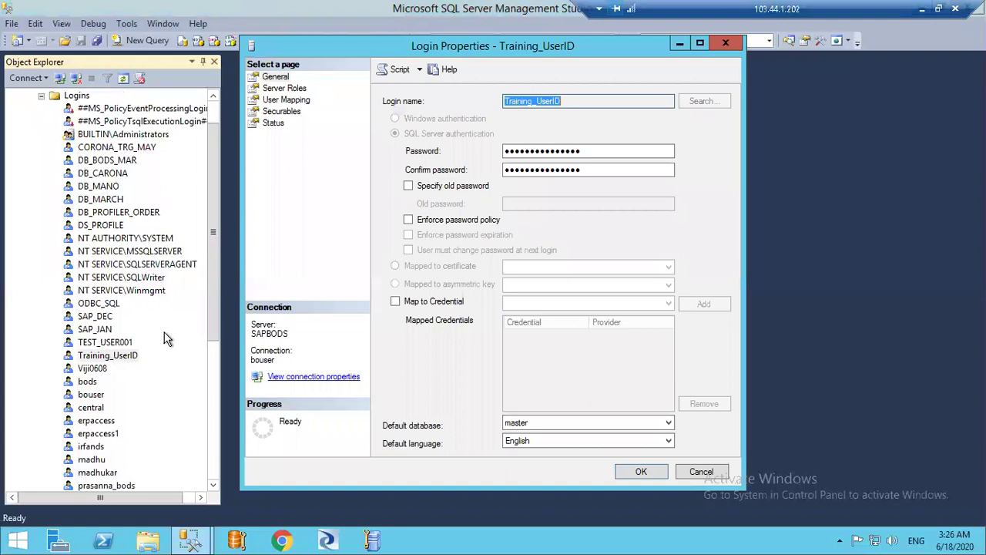
pyautogui.click(299, 101)
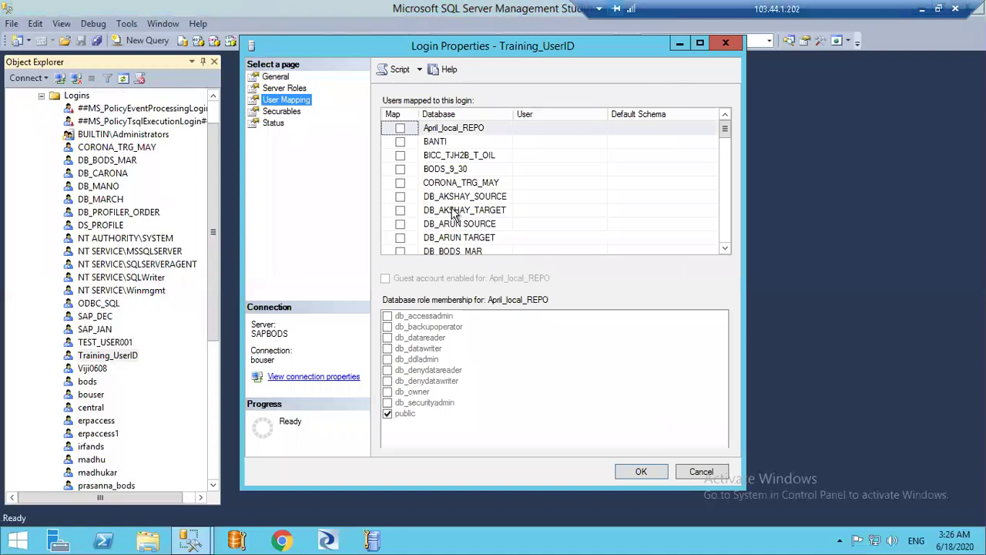
pyautogui.moveTo(729, 138); pyautogui.dragTo(724, 170)
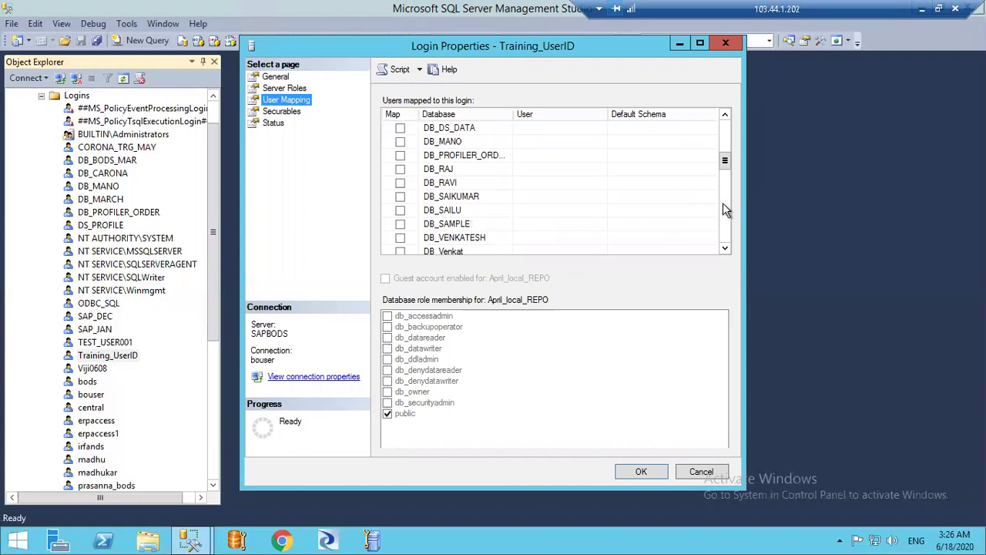
pyautogui.click(729, 222)
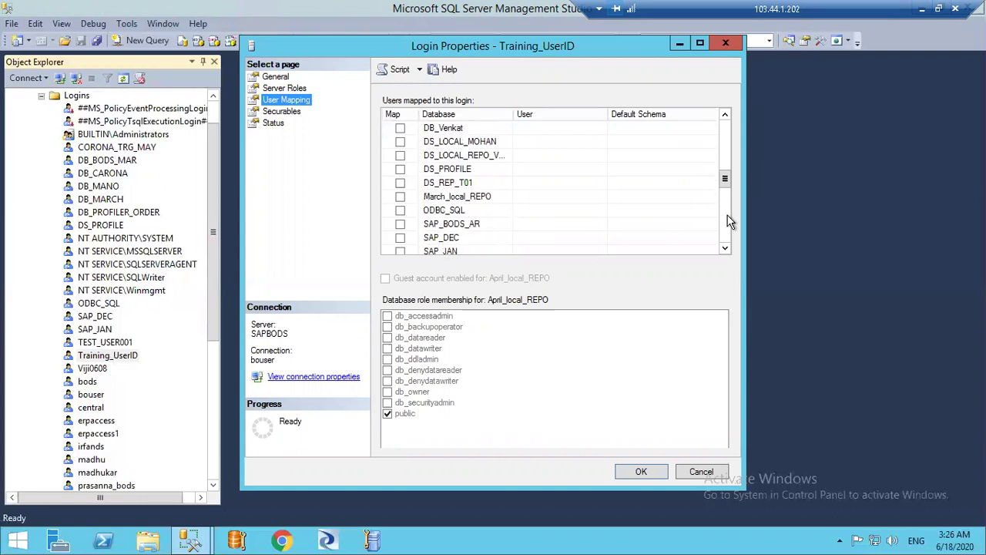
pyautogui.click(729, 222)
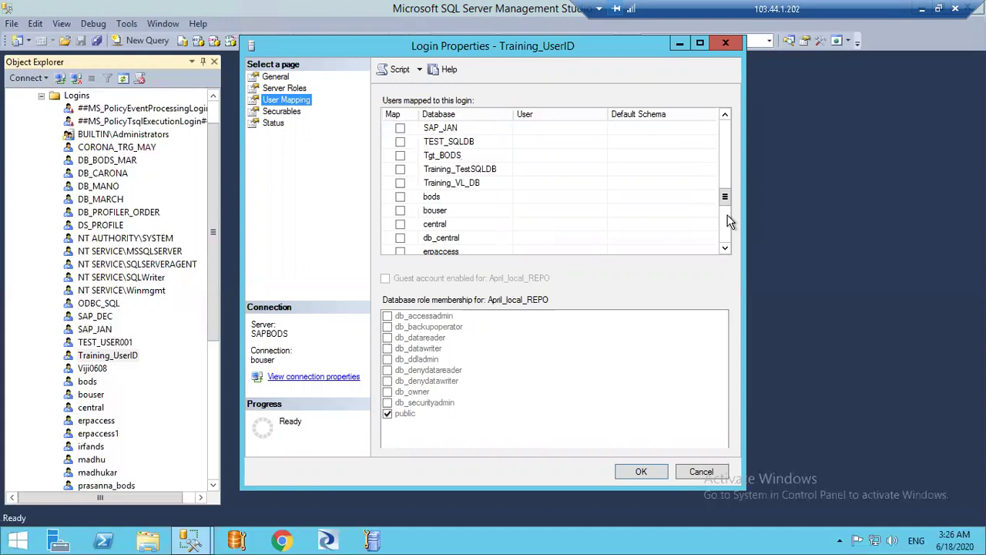
pyautogui.click(401, 169)
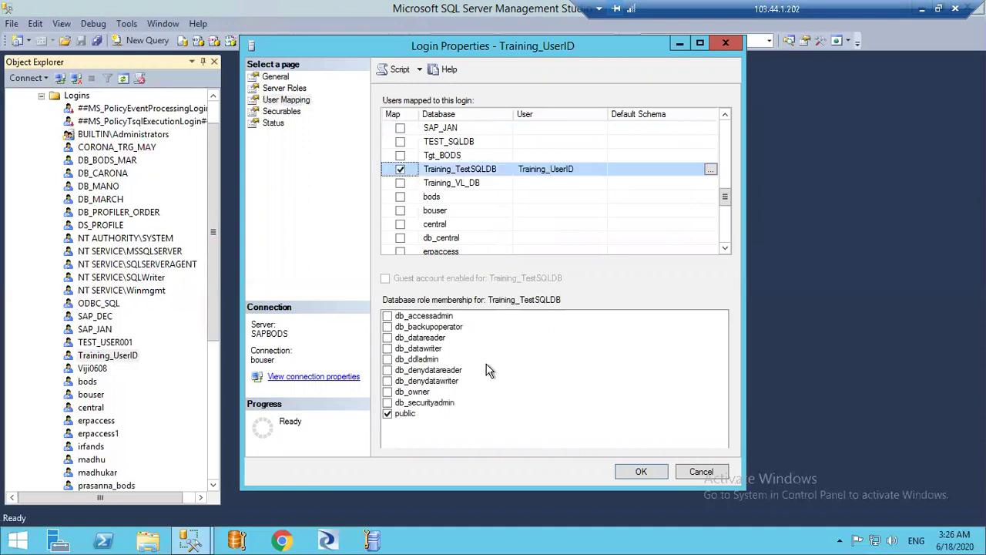
pyautogui.click(388, 392)
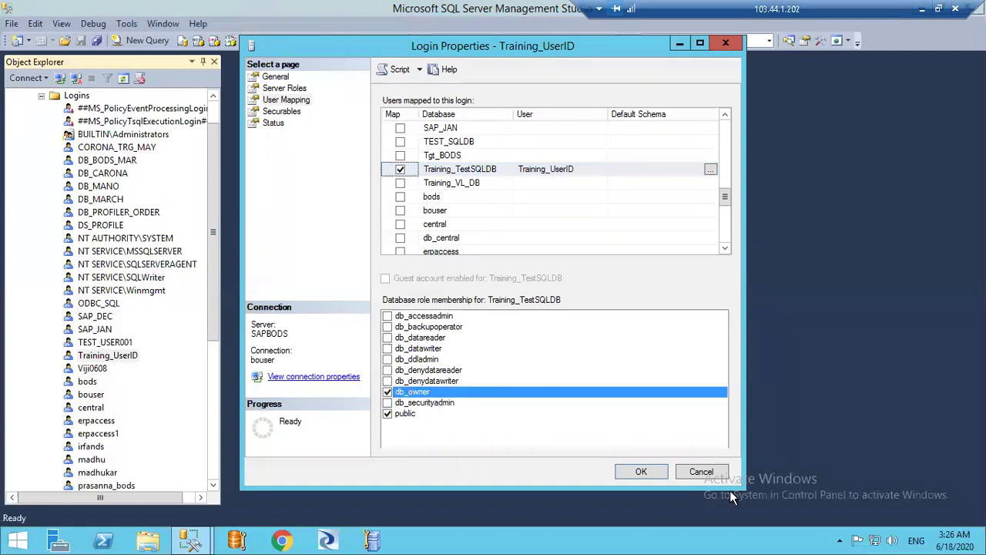
pyautogui.click(644, 472)
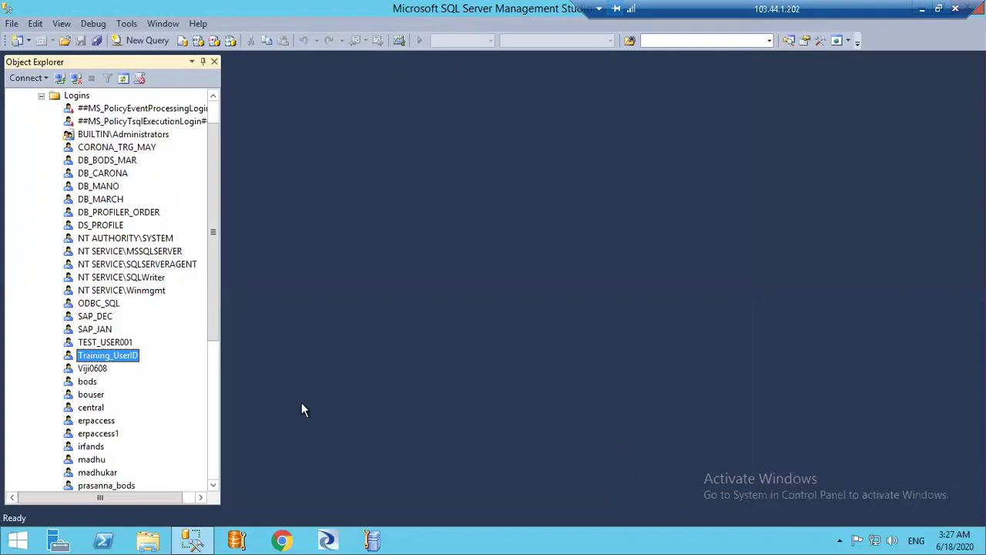
pyautogui.doubleClick(125, 361)
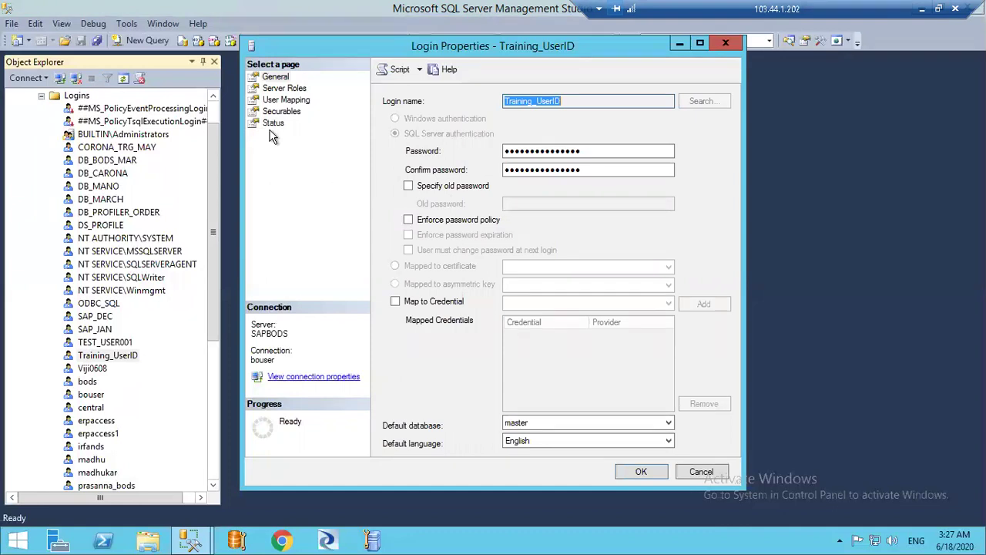
pyautogui.click(275, 103)
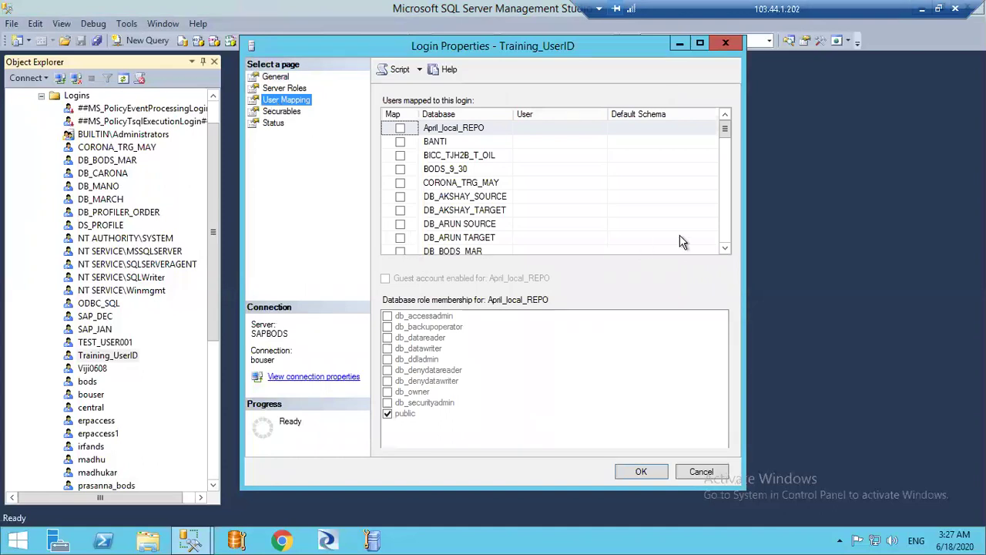
pyautogui.click(726, 247)
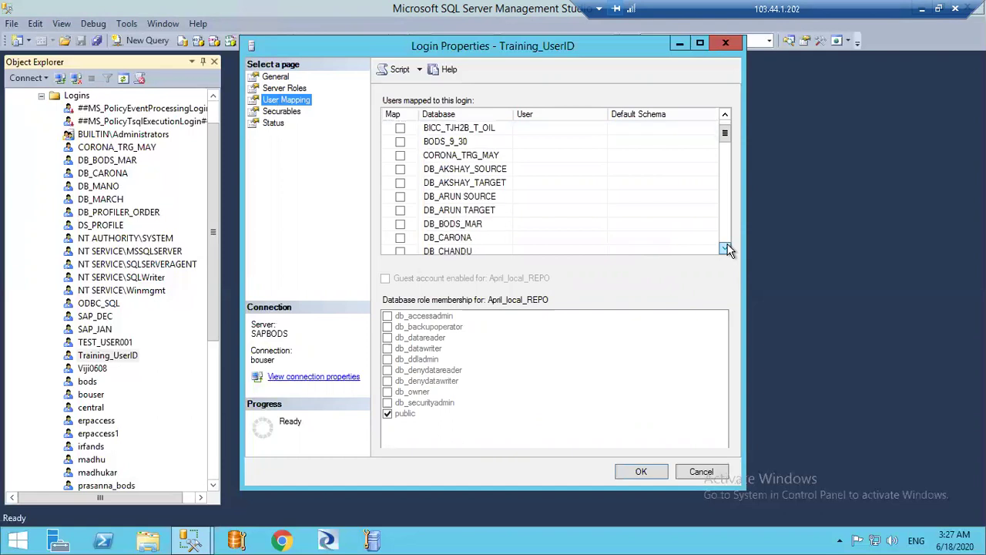
pyautogui.click(726, 248)
pyautogui.click(726, 247)
pyautogui.click(726, 247)
pyautogui.click(726, 247)
pyautogui.click(726, 247)
pyautogui.click(726, 247)
pyautogui.click(726, 247)
pyautogui.click(726, 247)
pyautogui.click(726, 247)
pyautogui.click(726, 247)
pyautogui.click(726, 248)
pyautogui.click(726, 247)
pyautogui.click(726, 247)
pyautogui.click(726, 247)
pyautogui.click(726, 247)
pyautogui.click(726, 247)
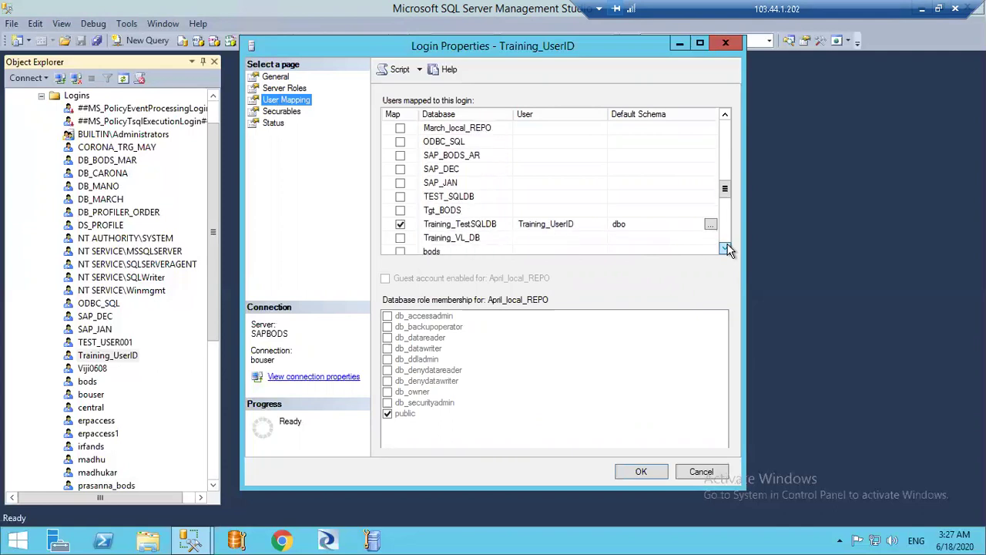
pyautogui.click(726, 247)
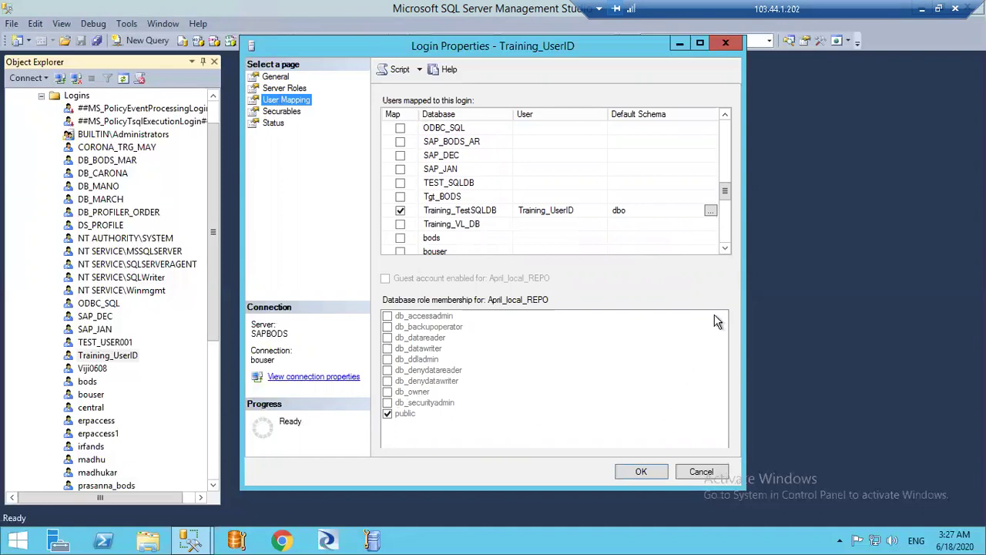
pyautogui.click(726, 249)
pyautogui.click(726, 249)
pyautogui.click(726, 249)
pyautogui.click(726, 249)
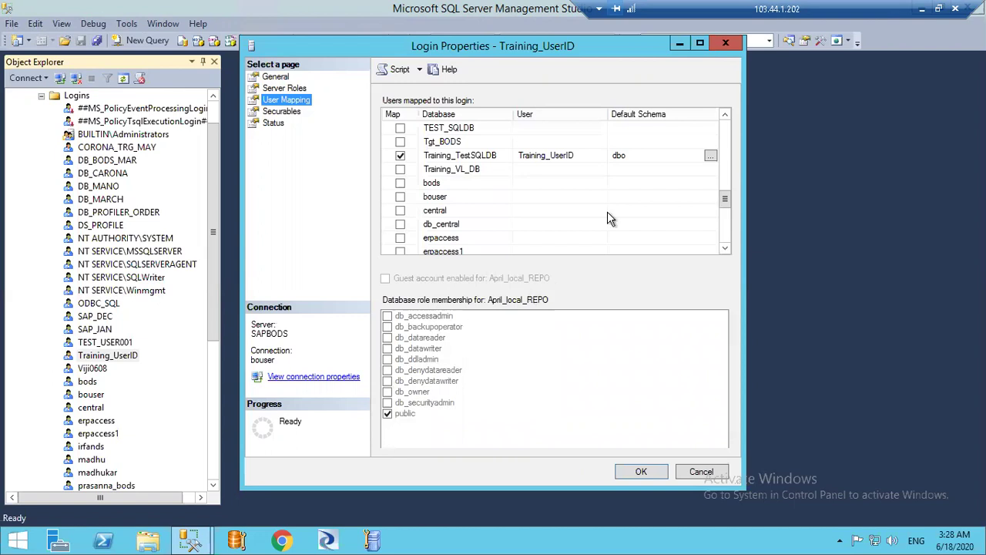
pyautogui.click(710, 156)
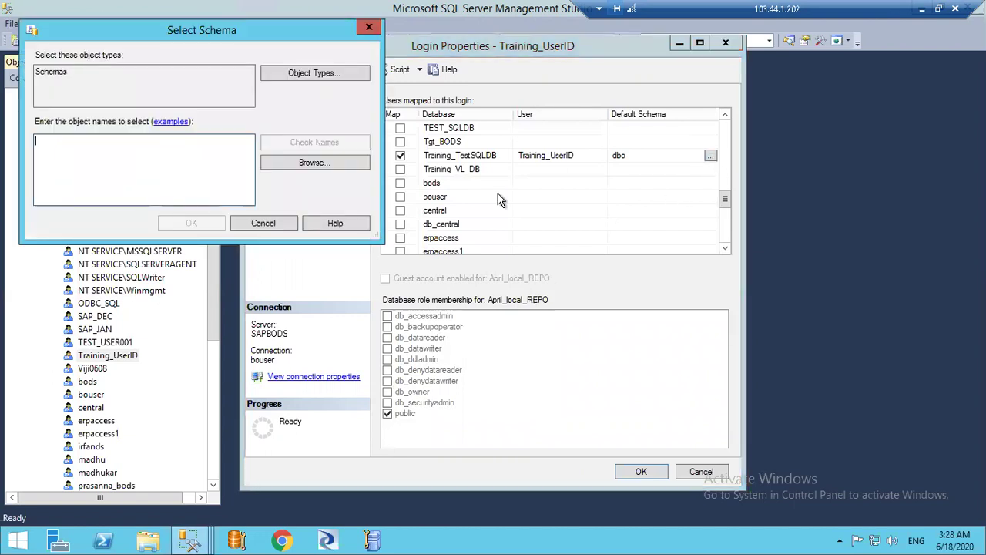
pyautogui.click(262, 222)
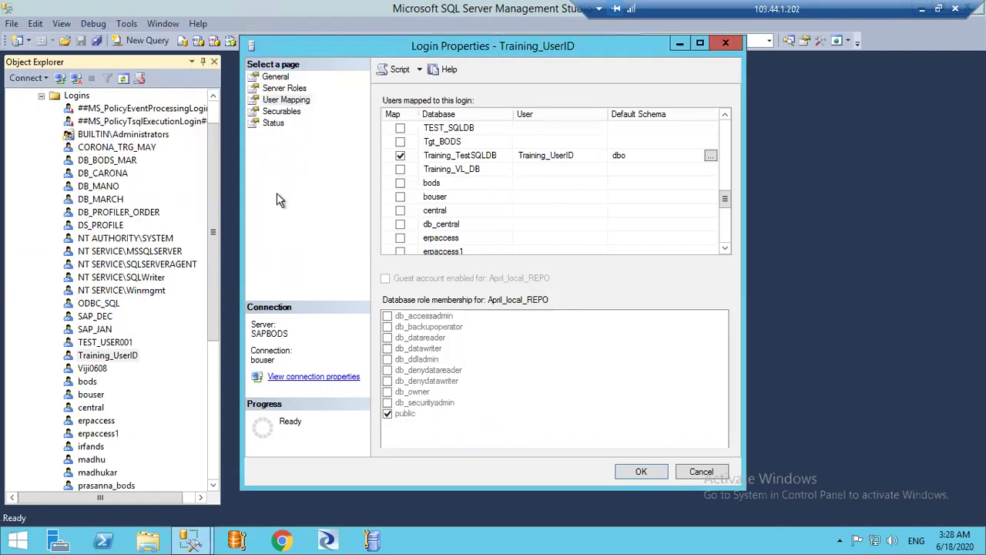
pyautogui.click(723, 43)
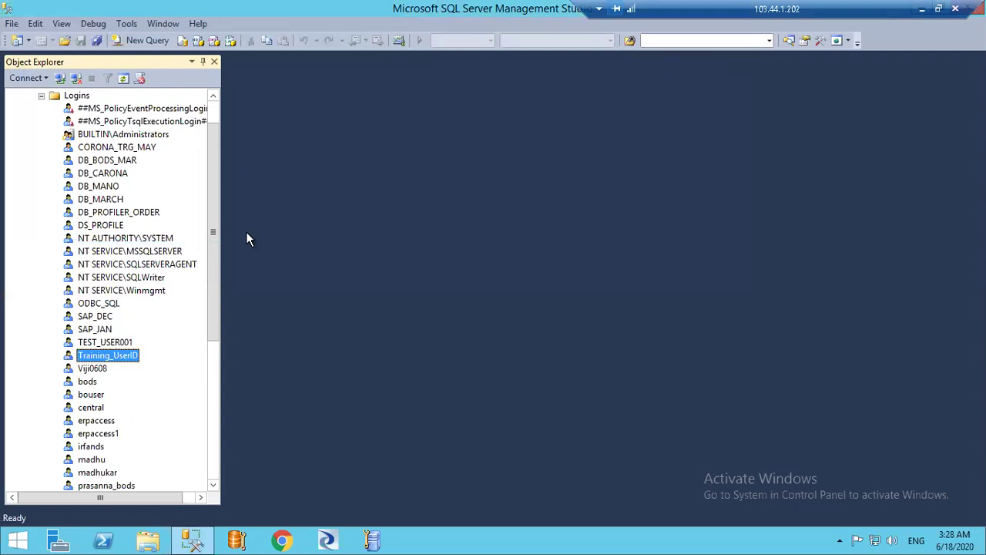
# Collapse Security, expand Databases and open Training_TestSQLDB's Tables folder, which has no user tables
pyautogui.click(215, 109)
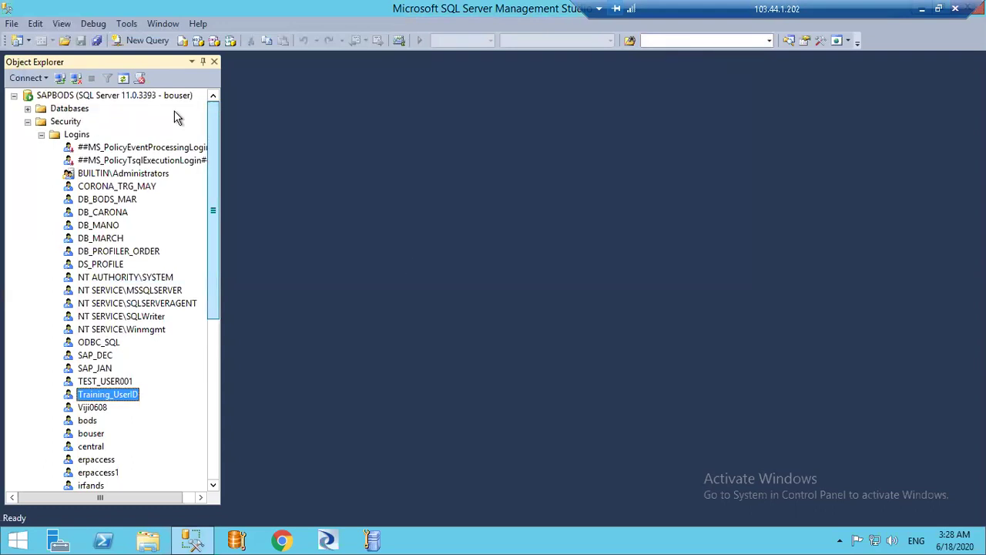
pyautogui.click(28, 122)
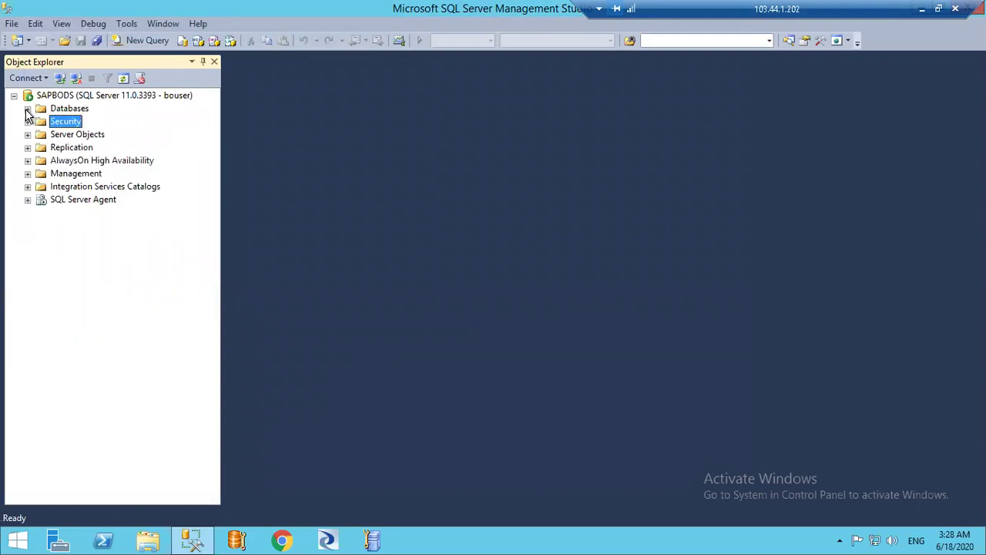
pyautogui.click(27, 109)
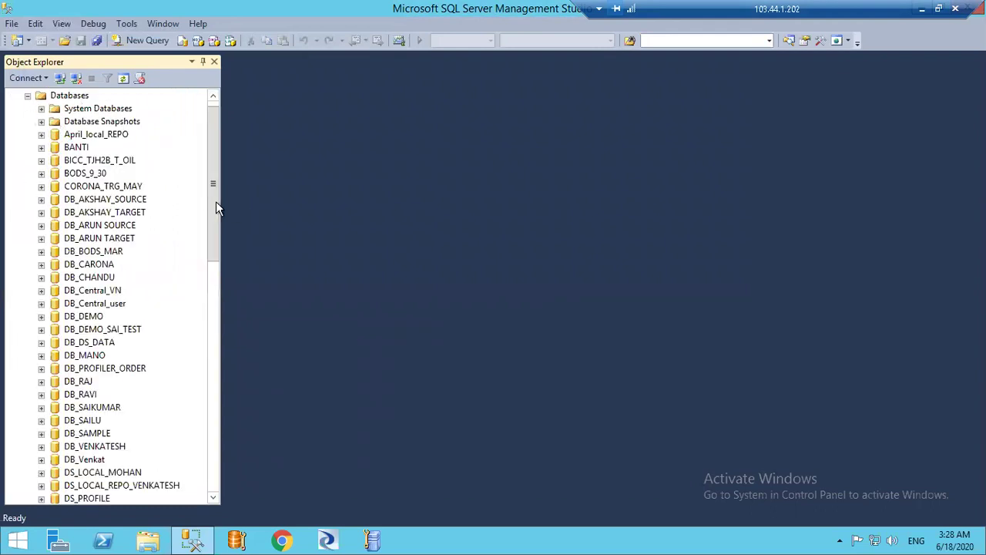
pyautogui.scroll(-8, 226, 322)
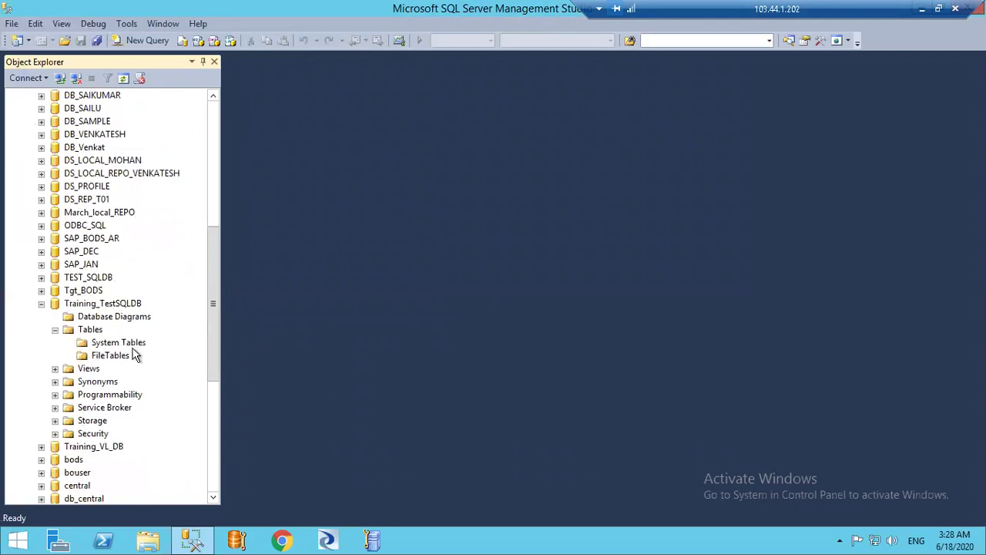
pyautogui.click(90, 331)
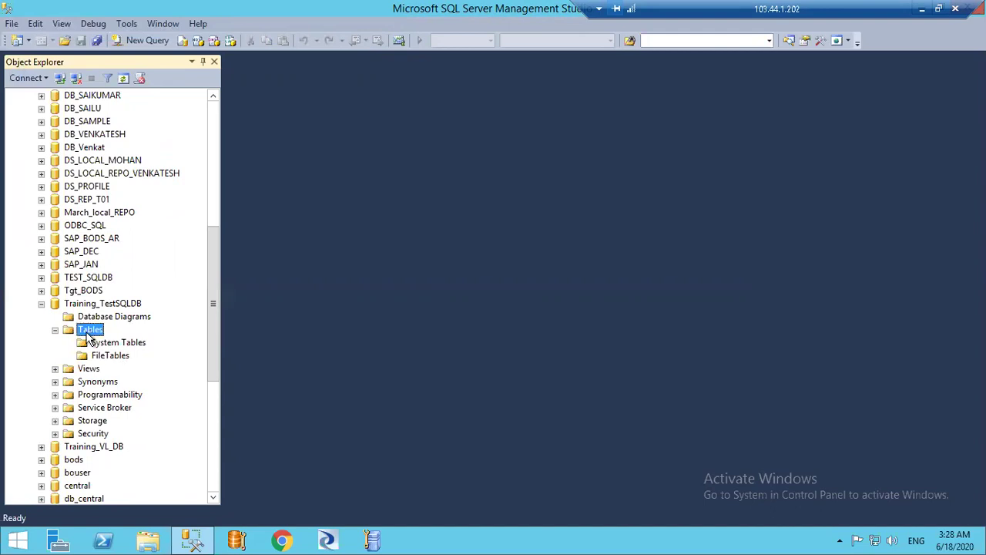
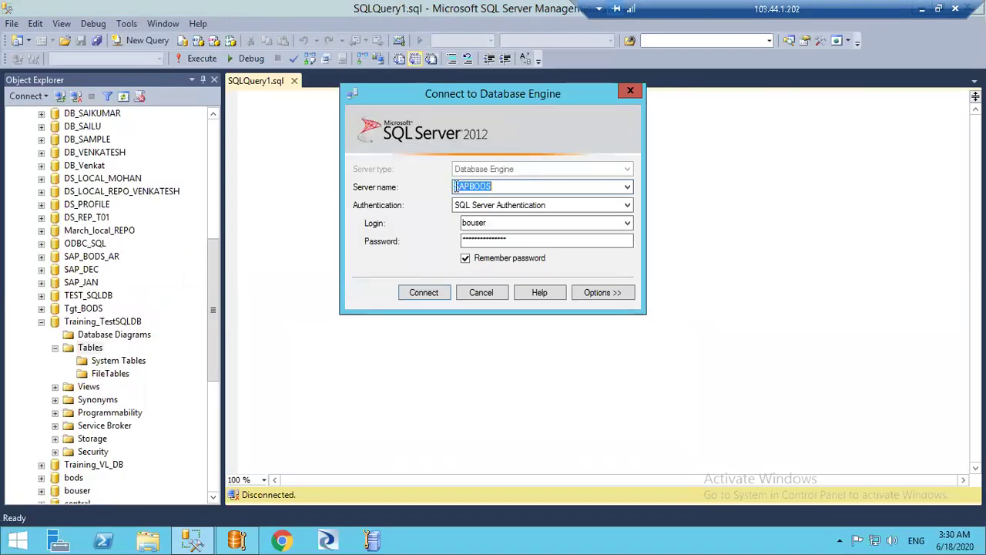
pyautogui.click(501, 186)
pyautogui.doubleClick(481, 186)
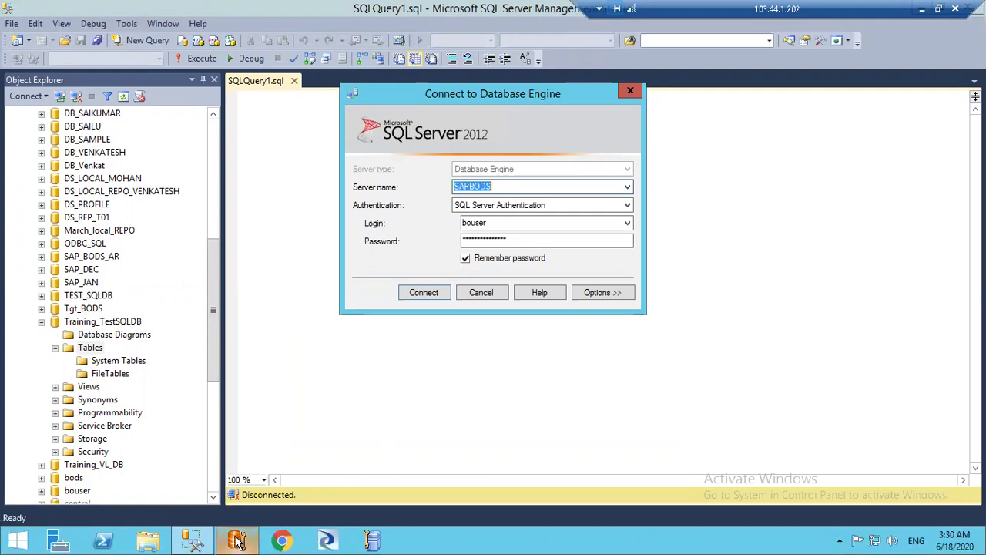
# Dismiss the SSMS database connection prompt and return to Repository Manager
pyautogui.click(237, 490)
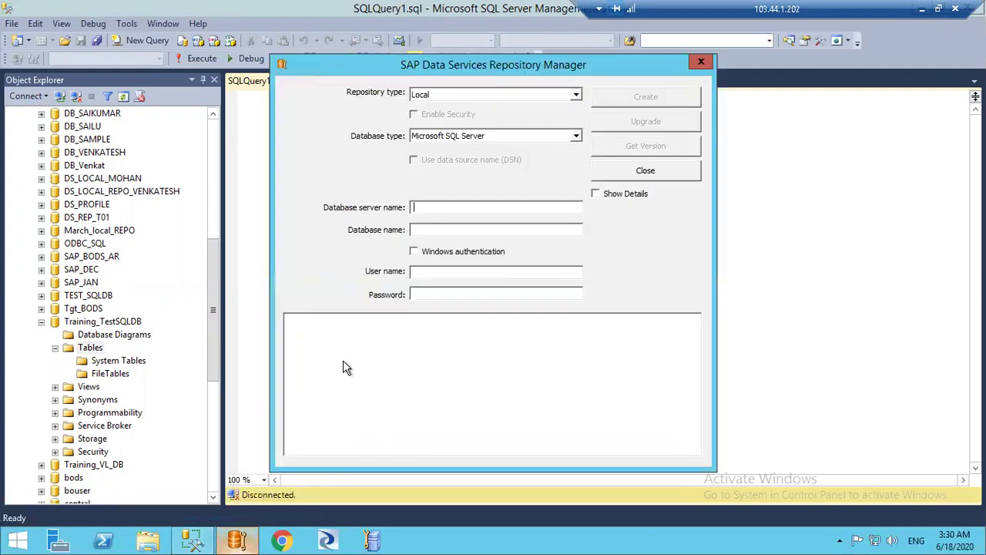
pyautogui.hotkey('alt', 'Tab')
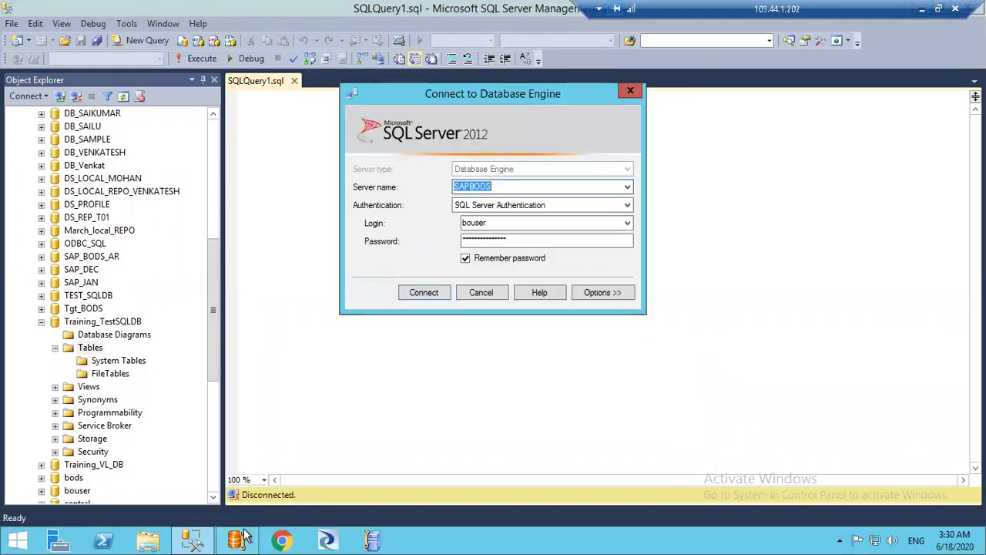
pyautogui.click(499, 296)
pyautogui.click(237, 541)
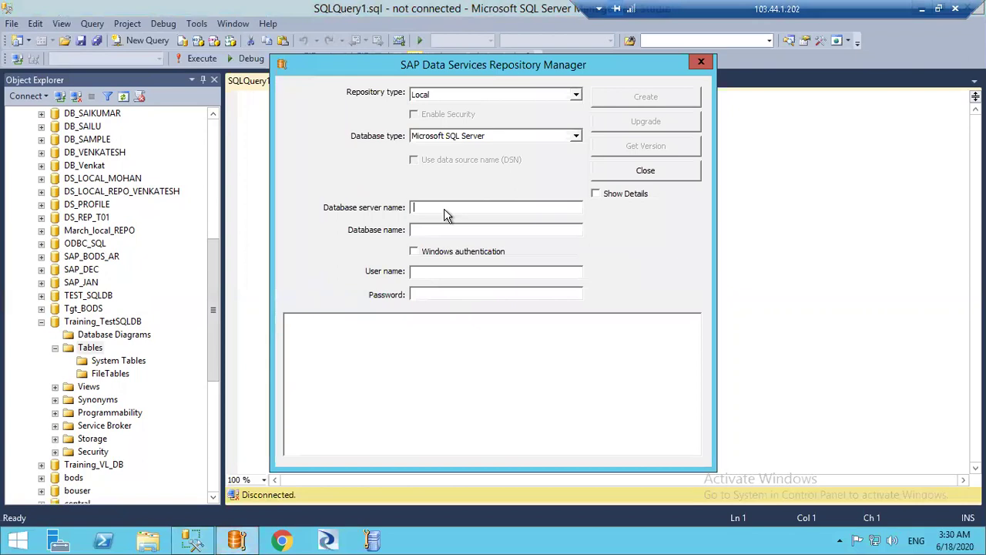
# Enter server SAPBODS, database Training_TestSQLDB, user name Training_UserID and its password
pyautogui.write('SAPBODS')
pyautogui.write('Tra')
pyautogui.write('ining')
pyautogui.write('_')
pyautogui.write('Test')
pyautogui.write('SQ')
pyautogui.write('LDB')
pyautogui.click(444, 275)
pyautogui.write('Training_UserIDTrai')
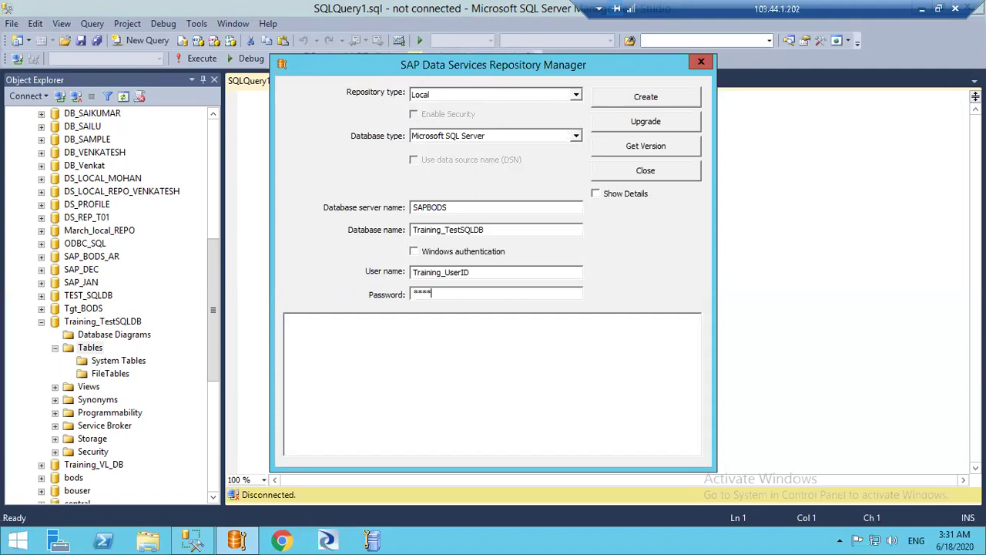
pyautogui.write('ning')
# Create the local repository in Training_TestSQLDB, check the success message, and close Repository Manager
pyautogui.click(660, 105)
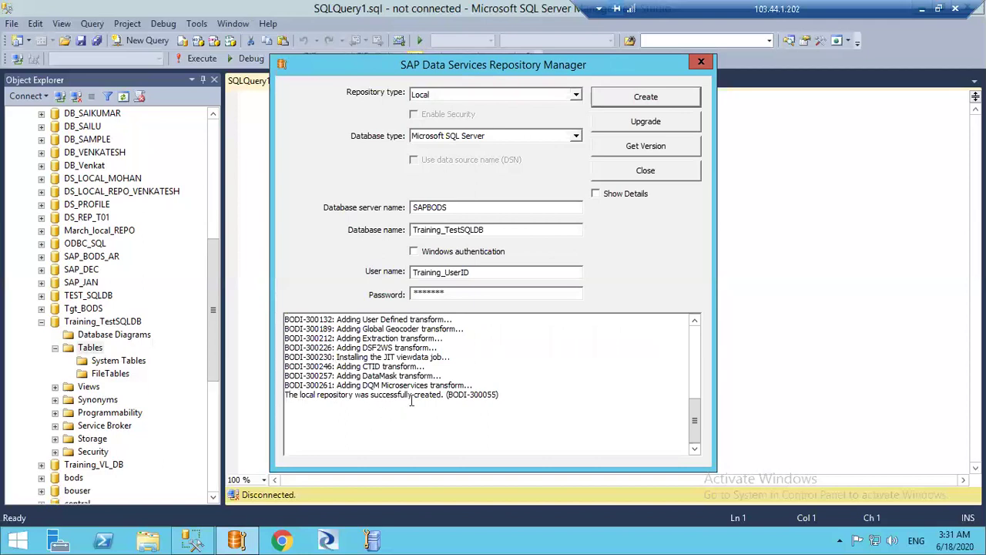
pyautogui.keyDown('shift'); pyautogui.click(442, 391); pyautogui.keyUp('shift')
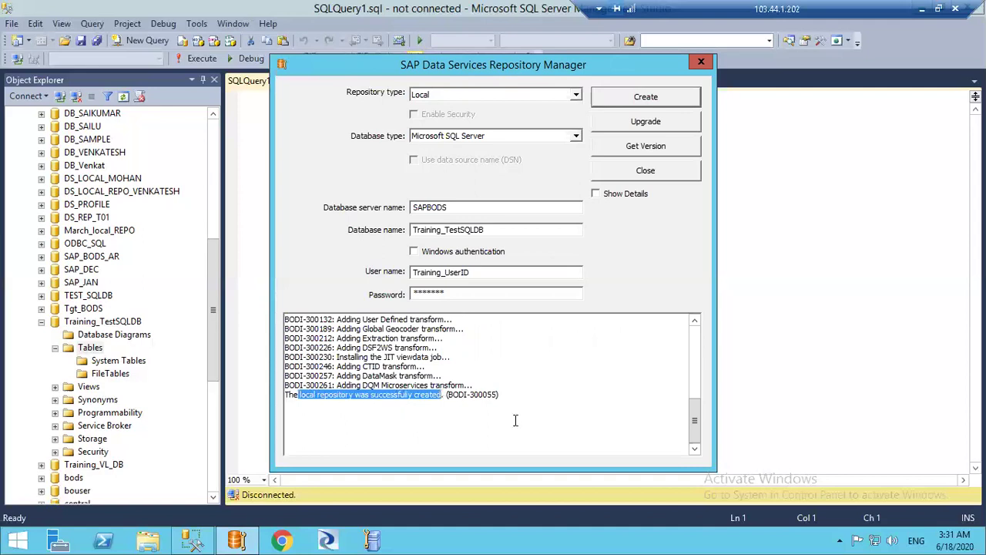
pyautogui.click(701, 63)
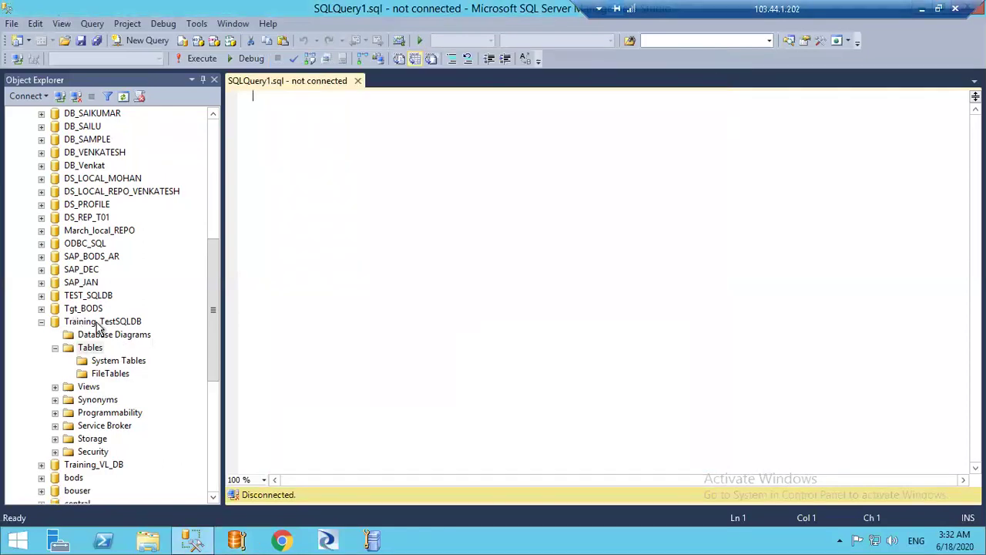
# Refresh Training_TestSQLDB, list its dbo.AL_ tables, then advance to the Register Local Repository slide
pyautogui.click(98, 322)
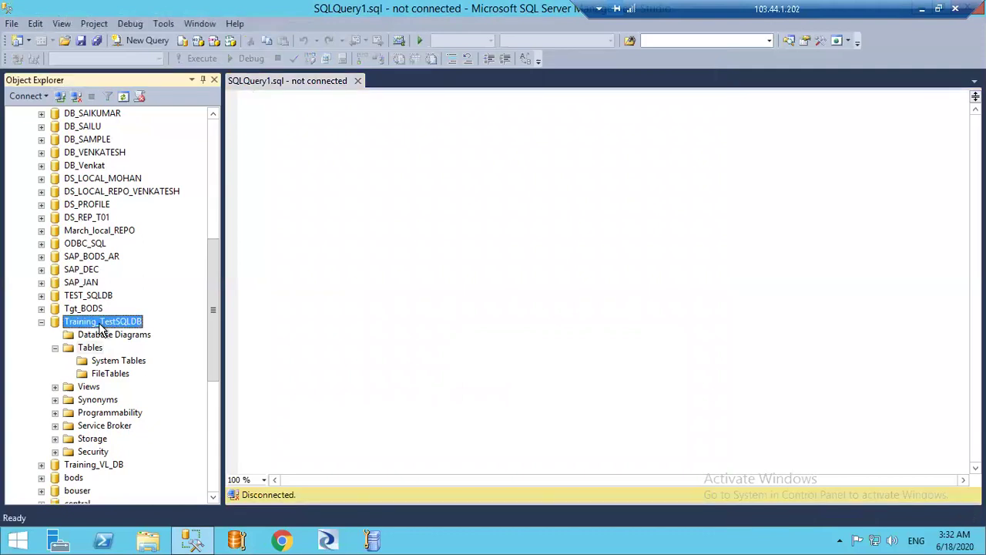
pyautogui.rightClick(101, 325)
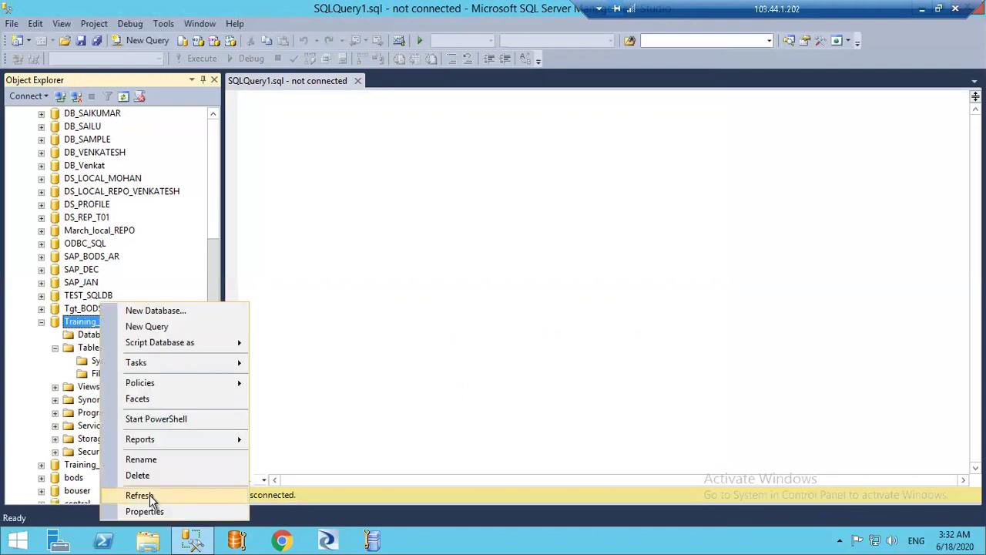
pyautogui.click(139, 495)
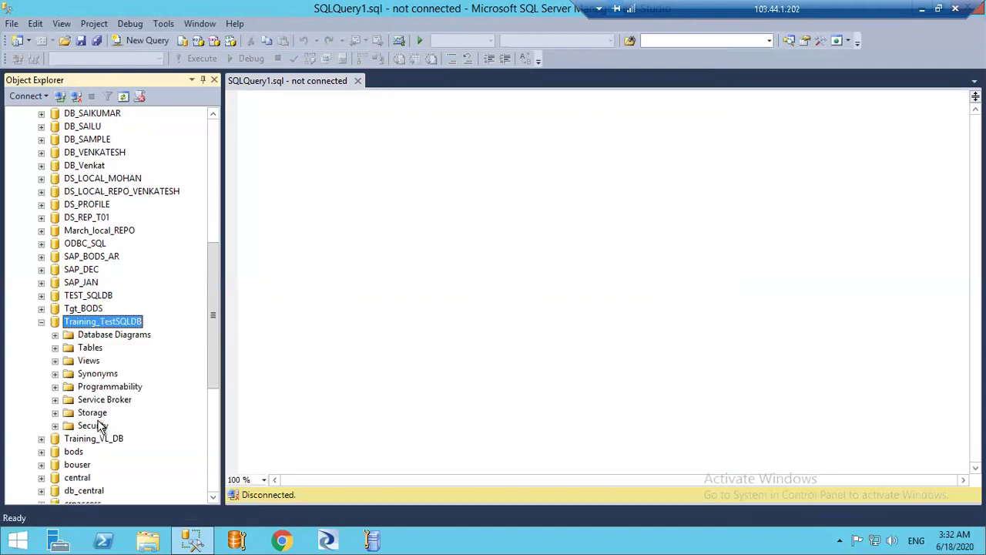
pyautogui.click(60, 349)
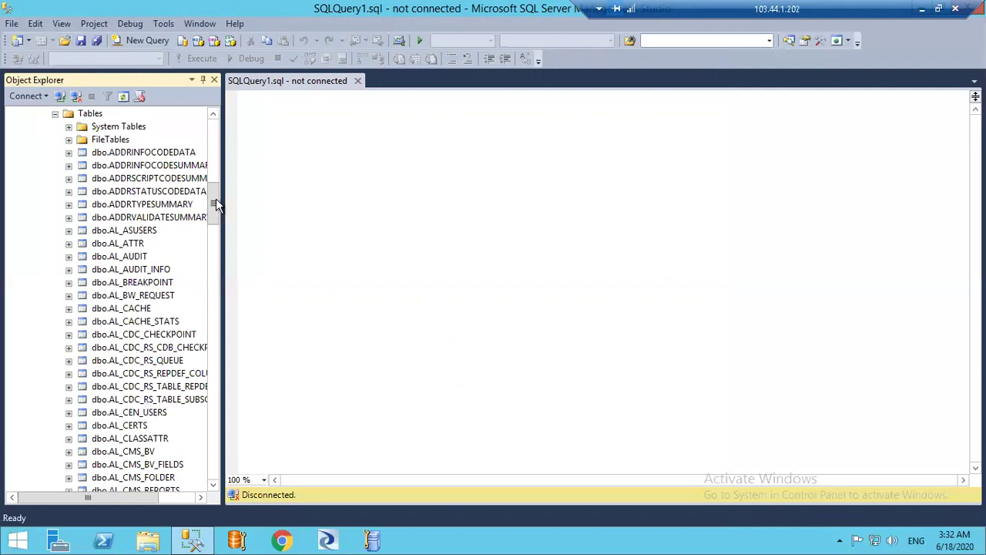
pyautogui.moveTo(213, 202); pyautogui.dragTo(214, 181)
pyautogui.scroll(3, 121, 321)
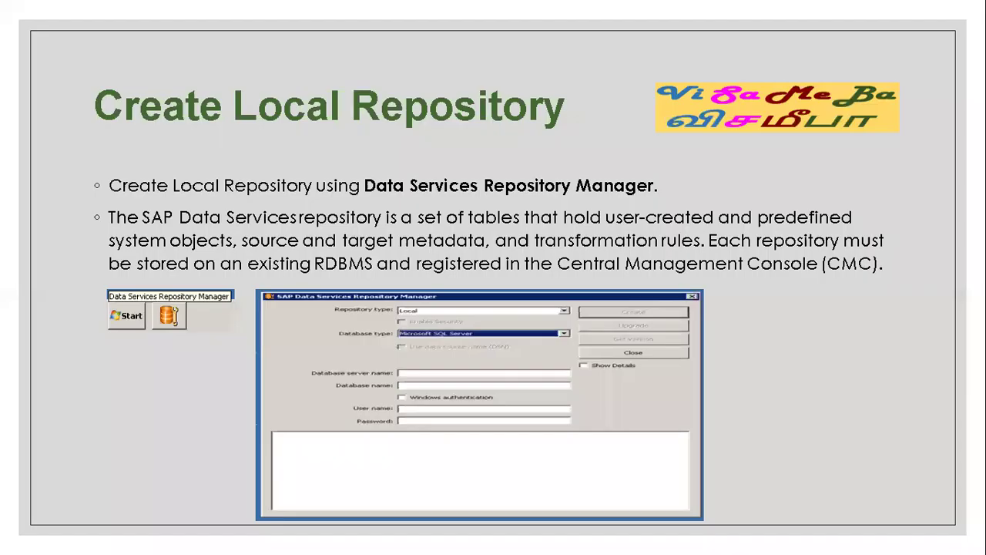
pyautogui.press('Right')
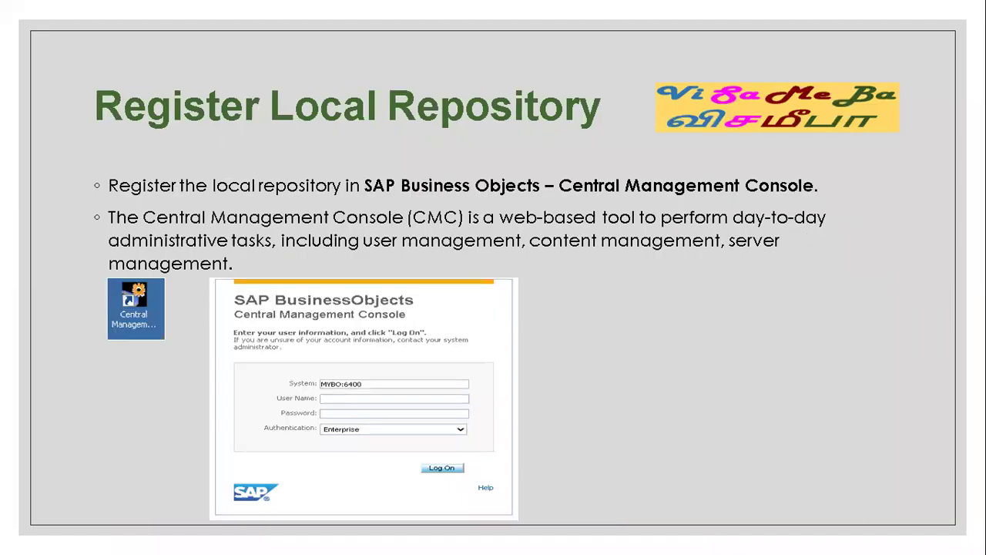